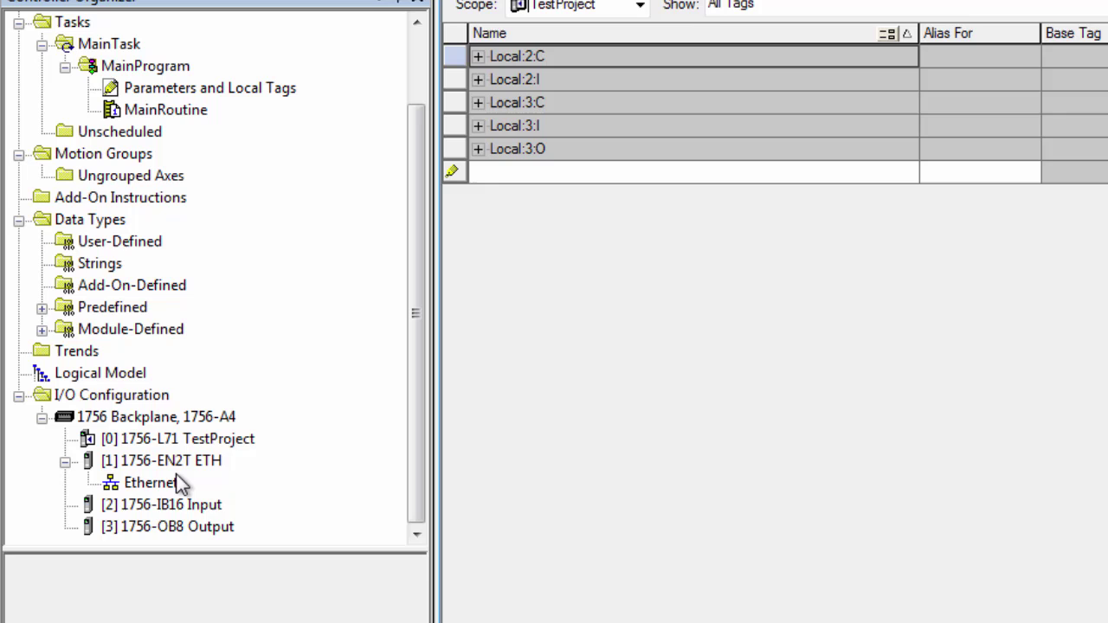
- Add a new HMS-EN2MB-R module on the EN2T's Ethernet network, filtering the catalog to HMS
click(176, 481)
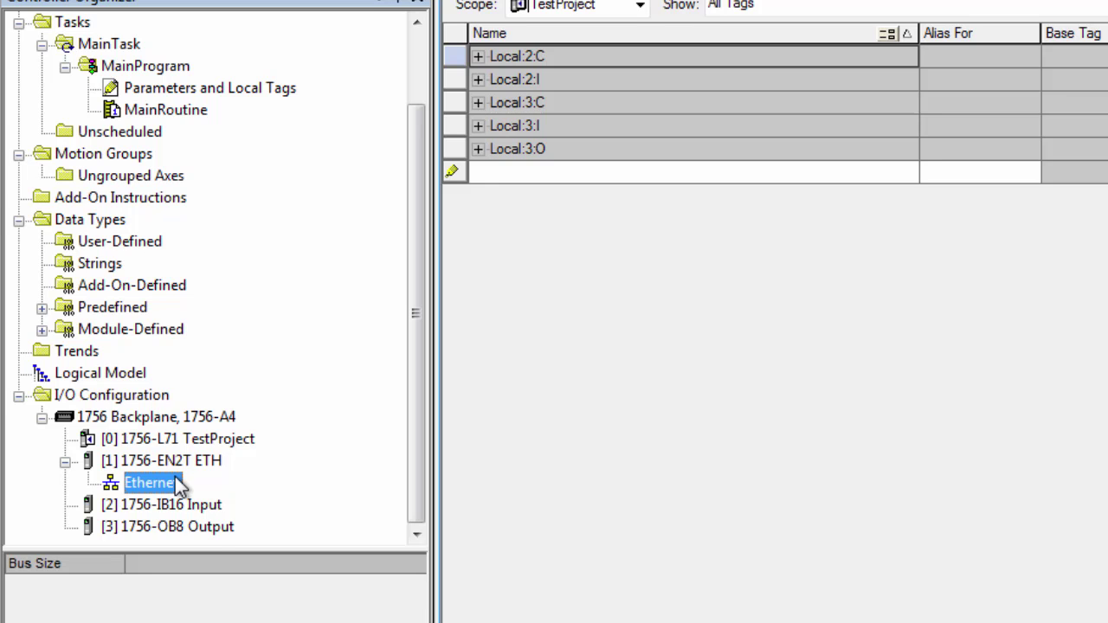
right_click(178, 483)
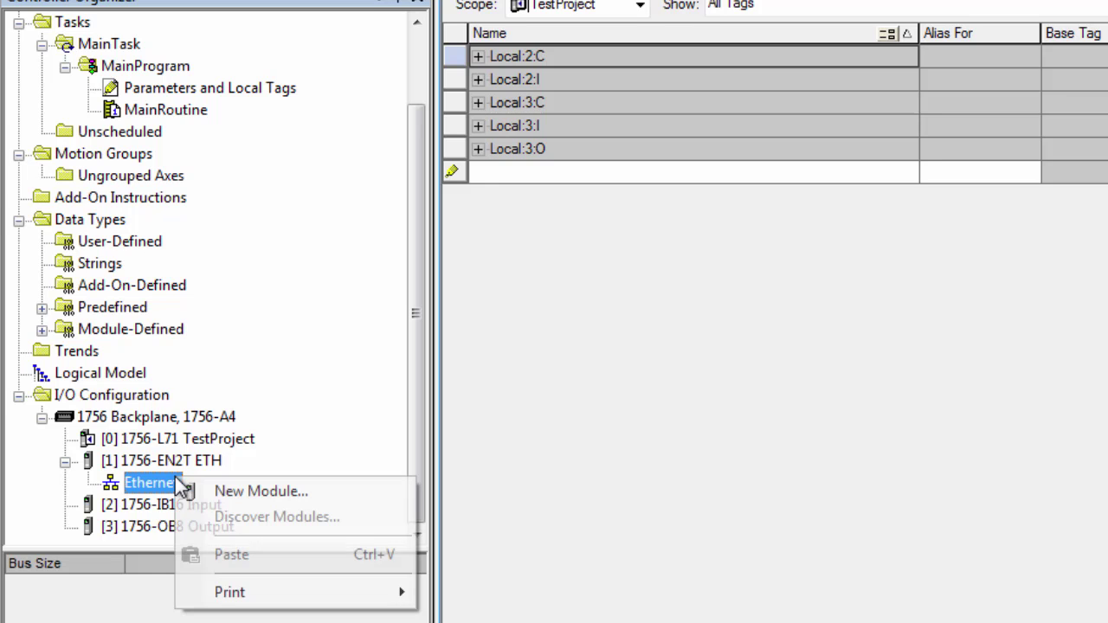
click(242, 493)
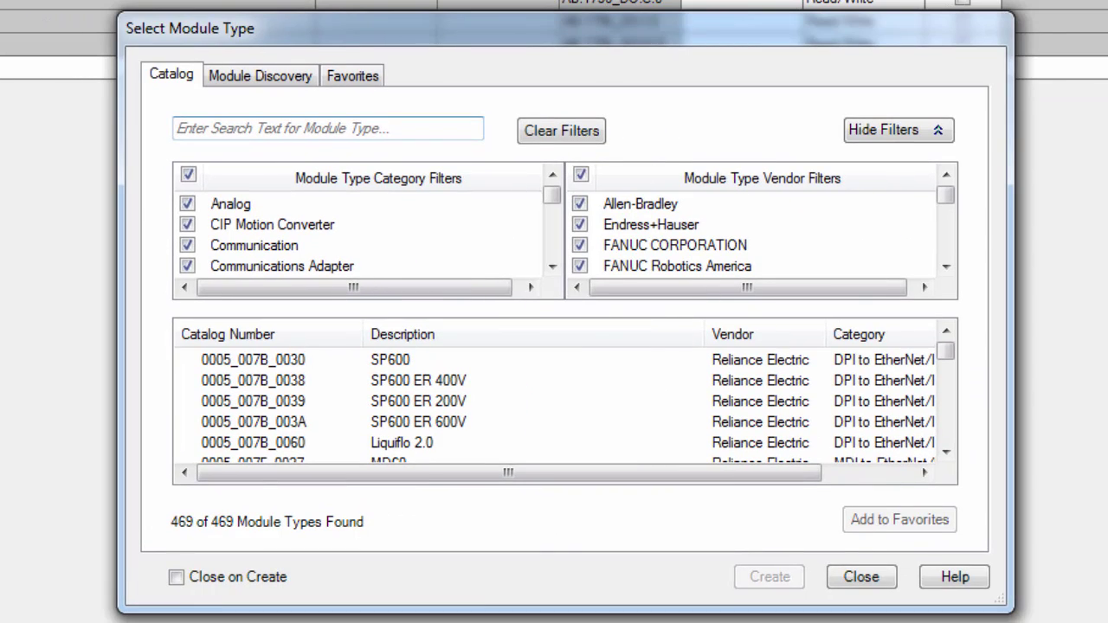
click(581, 176)
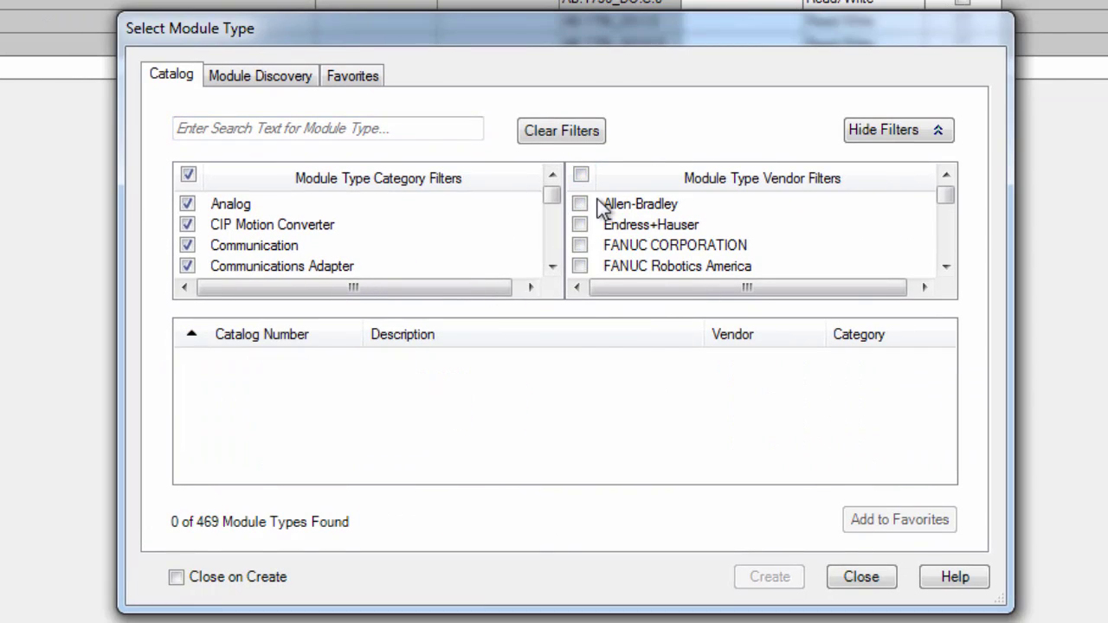
scroll(598, 199, down, 1)
click(579, 225)
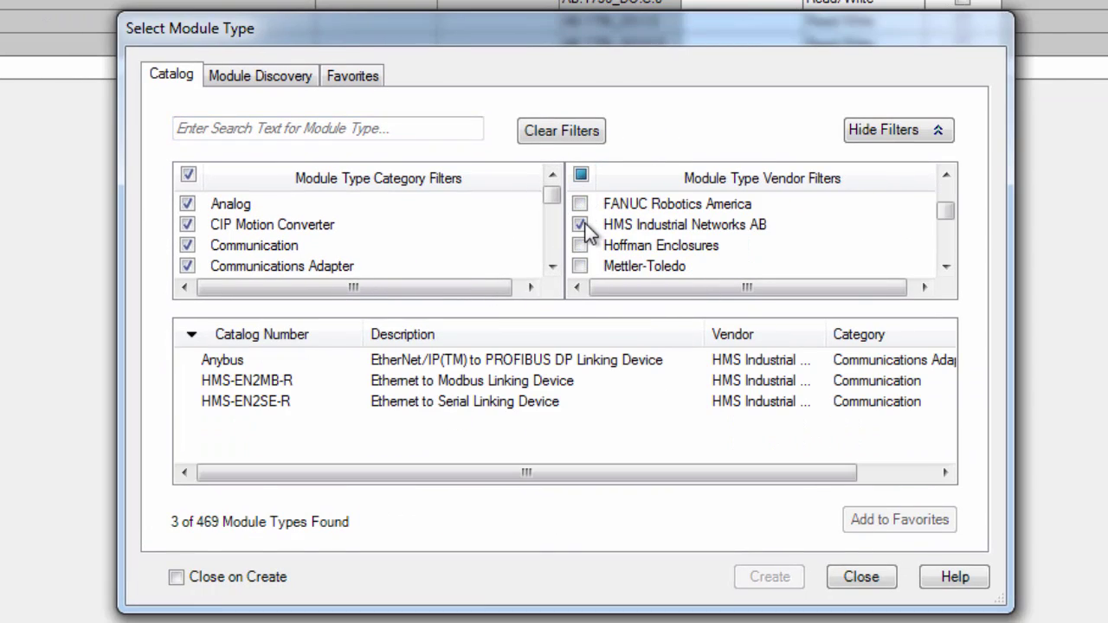
click(567, 386)
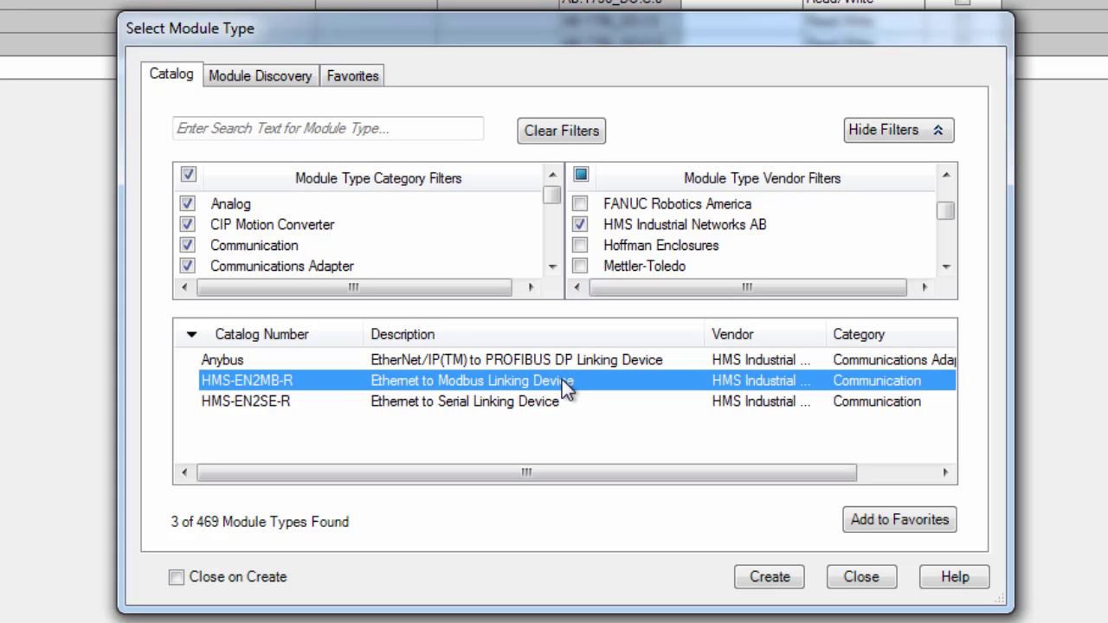
click(762, 582)
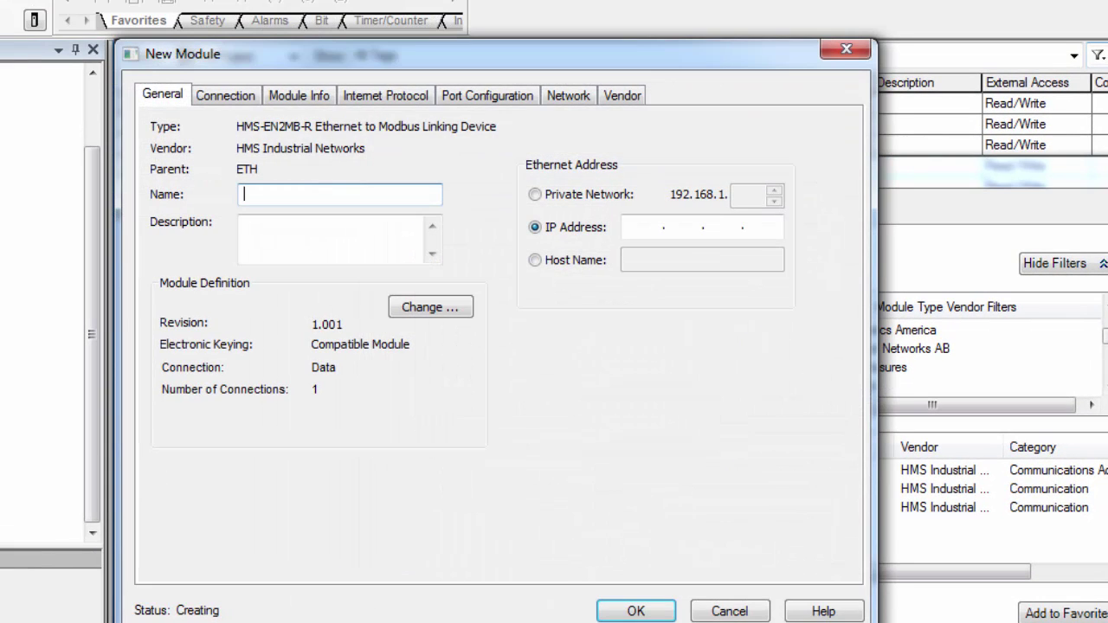
- Name the module HMS_LinkingDevice and enter its IP address 10.10.55.120
text(HMS_Linkin)
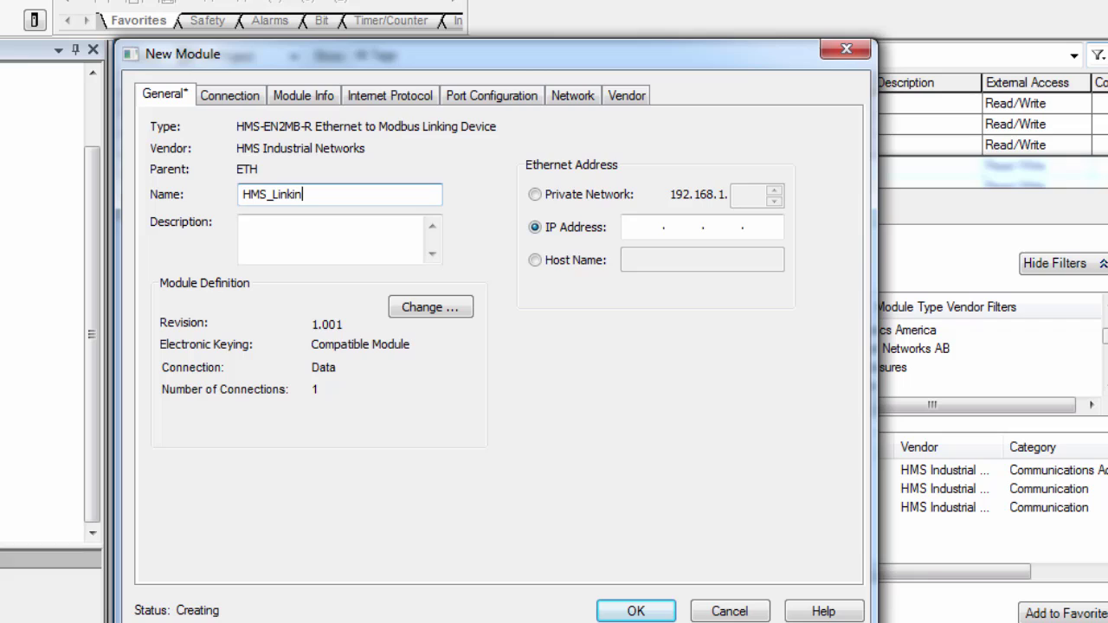
text(gDevice)
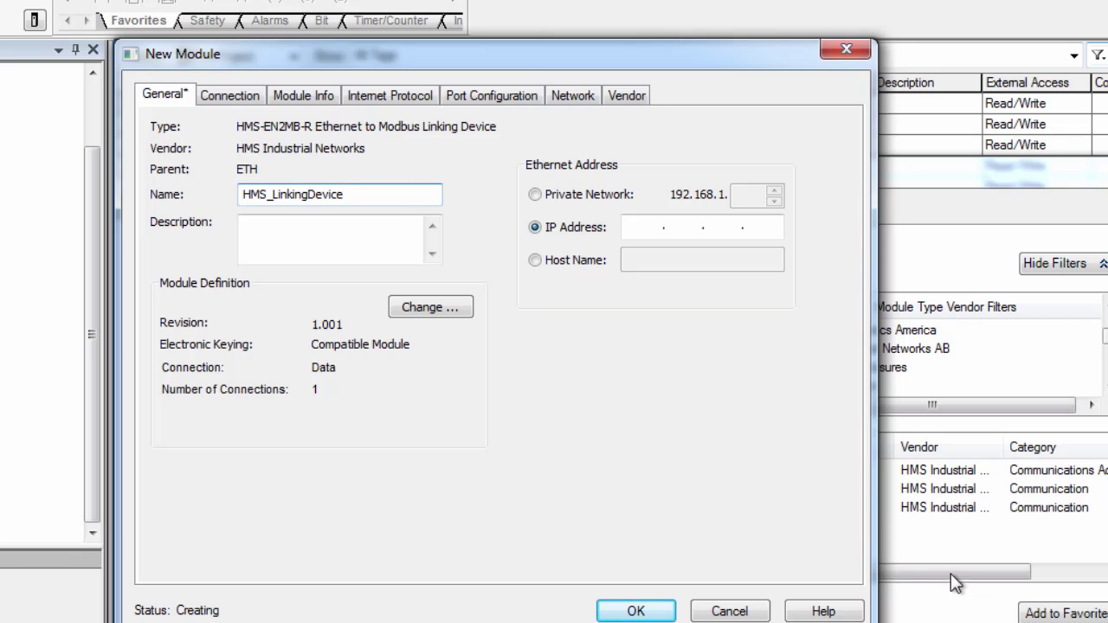
click(646, 227)
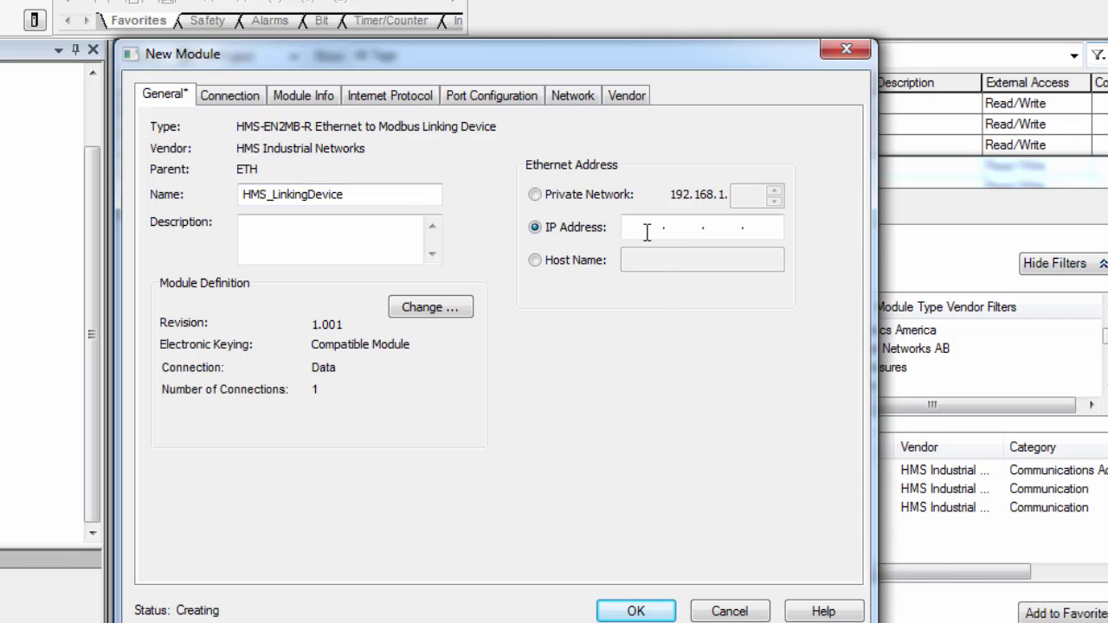
text(16.10.55.120)
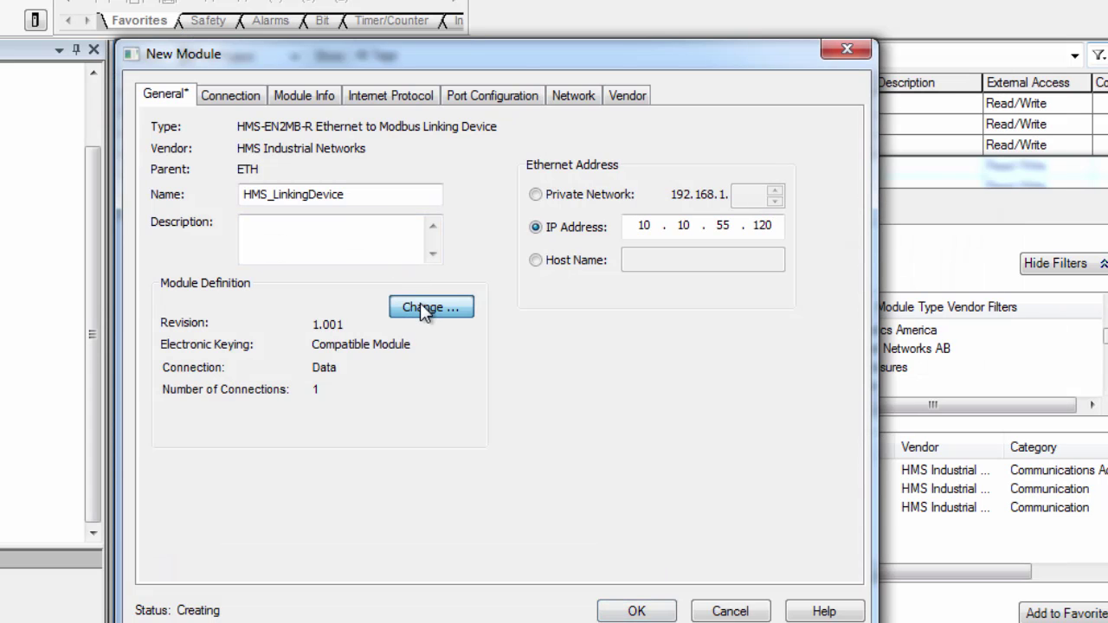
- From the module definition, launch the HMS-EN2MB-R Configuration Manager and dismiss the no-configuration notice
click(422, 308)
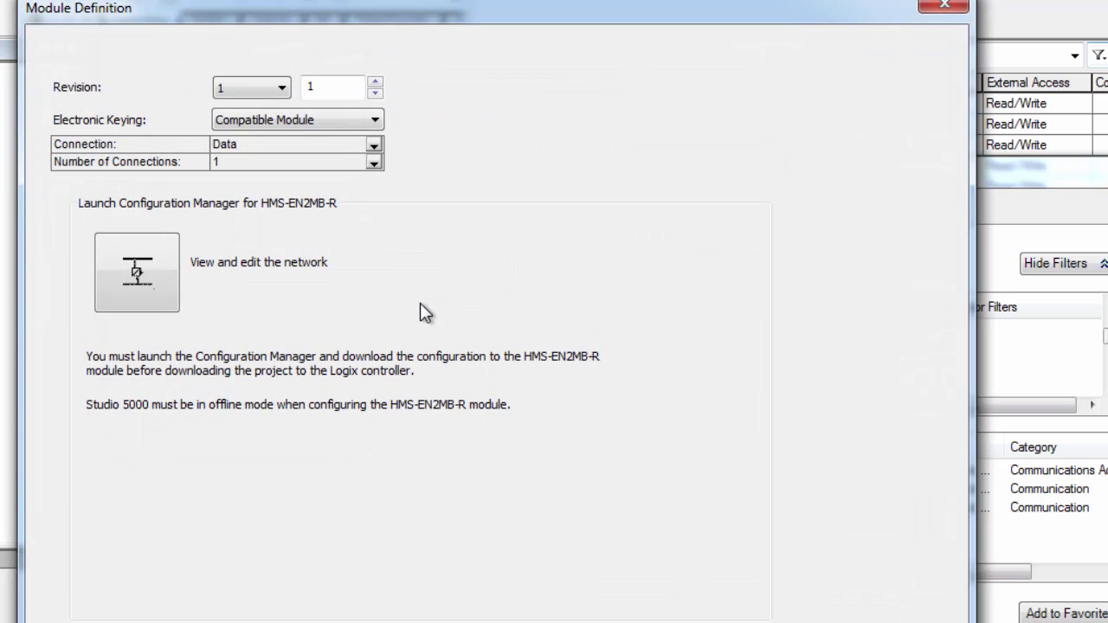
click(147, 271)
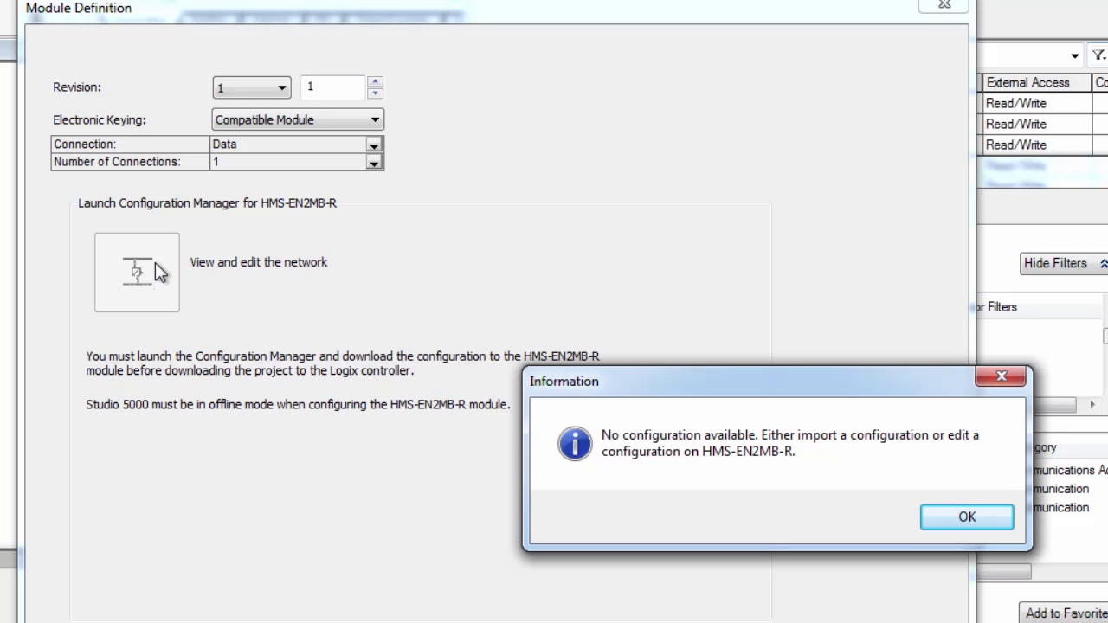
click(959, 518)
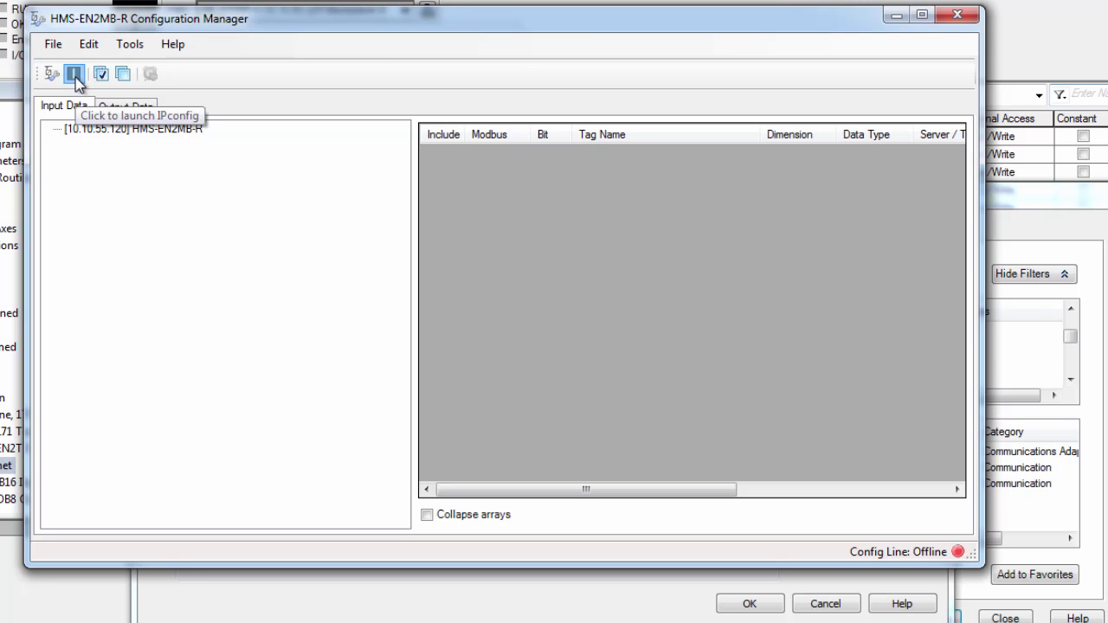
- Launch IPconfig and open settings for the HMS-EN2MB-R found at 0.0.0.0
click(75, 76)
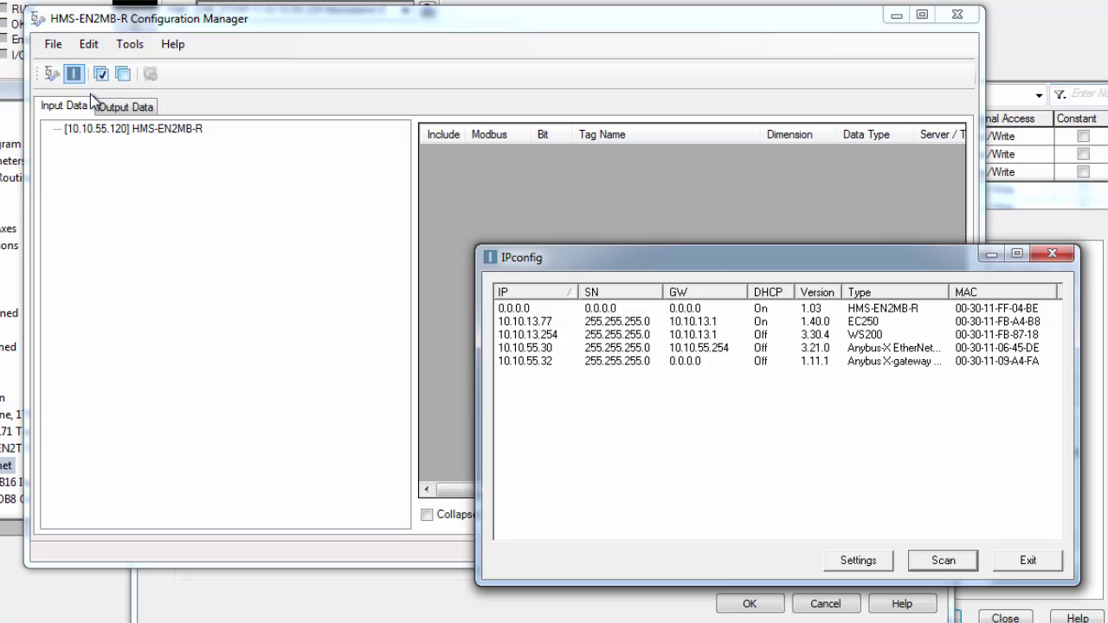
click(561, 311)
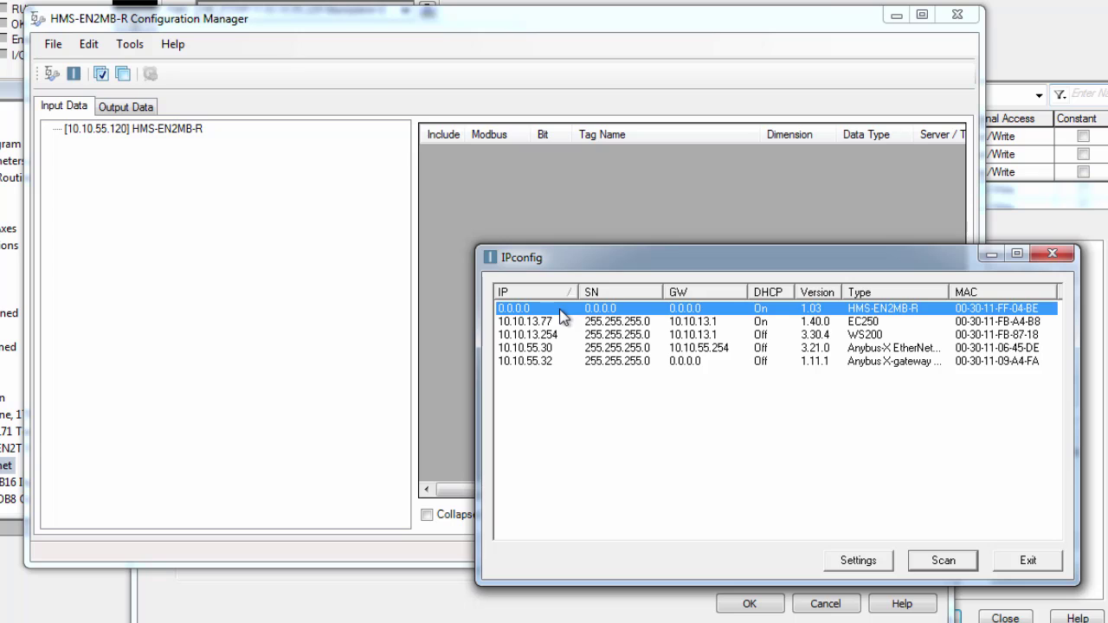
double_click(561, 312)
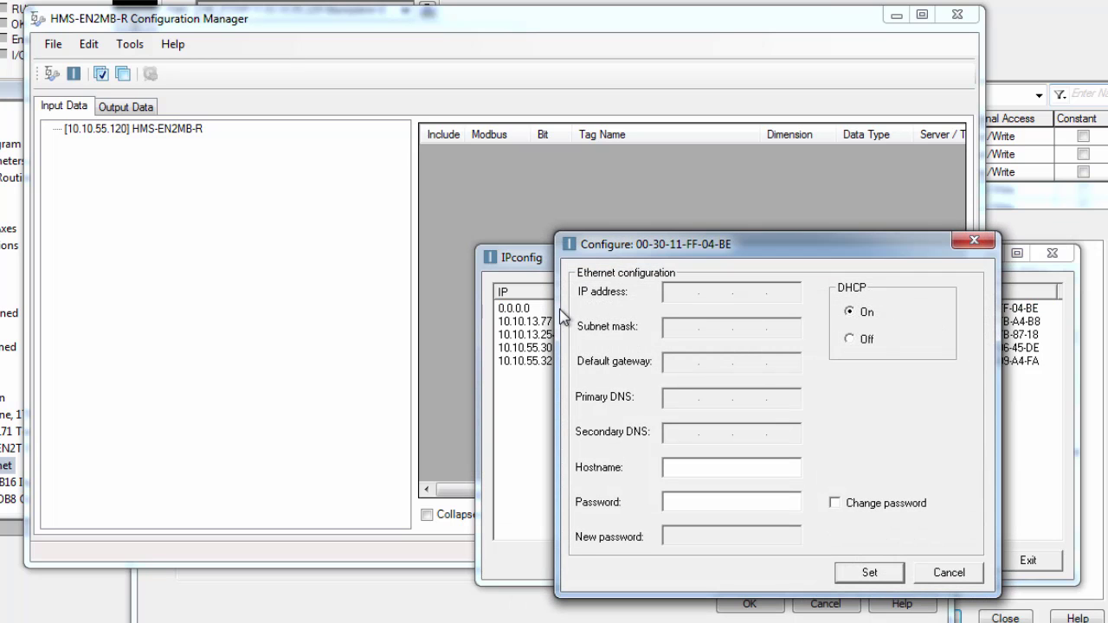
- Turn DHCP off, apply IP 10.10.55.120 with mask 255.255.255.0, and exit IPconfig
click(870, 344)
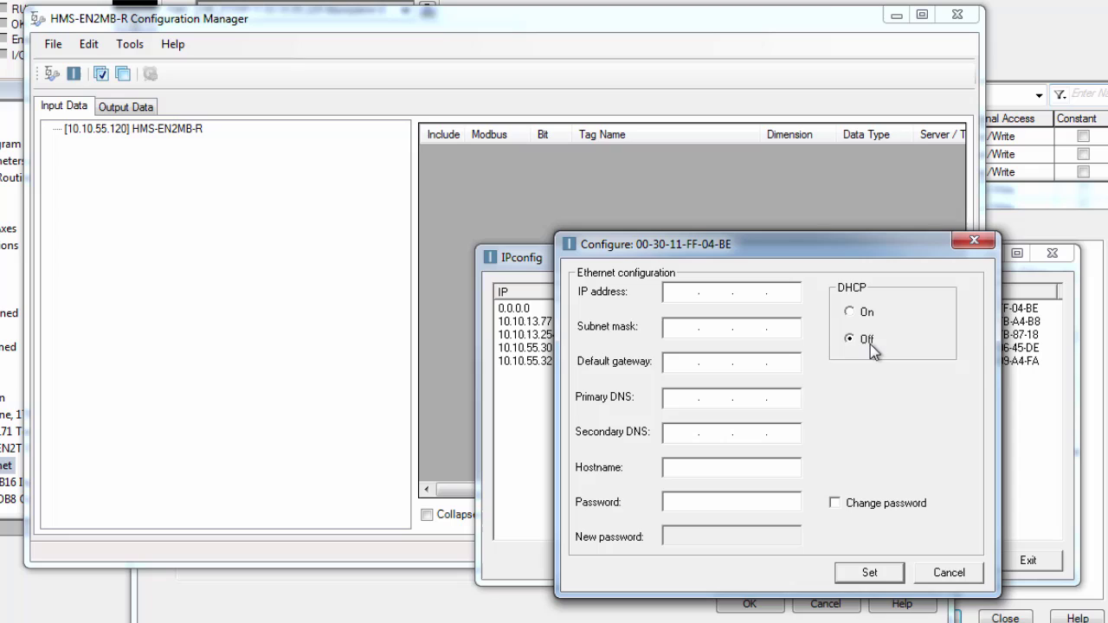
click(689, 294)
text(10.10.55.120)
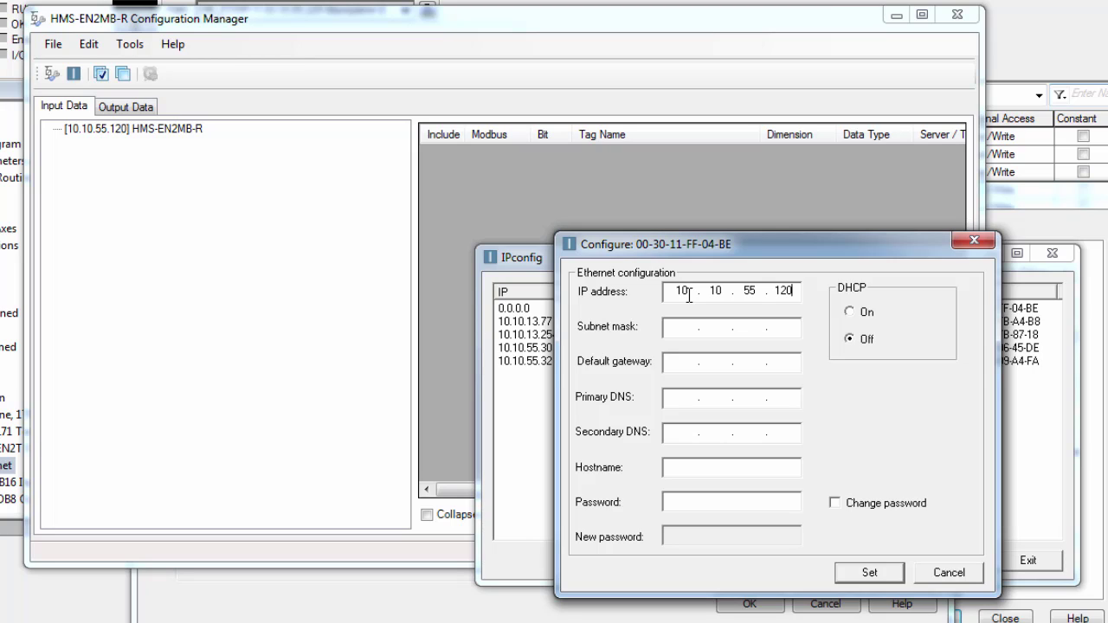
click(683, 325)
text(255 . 255 . 255 . 0)
click(869, 569)
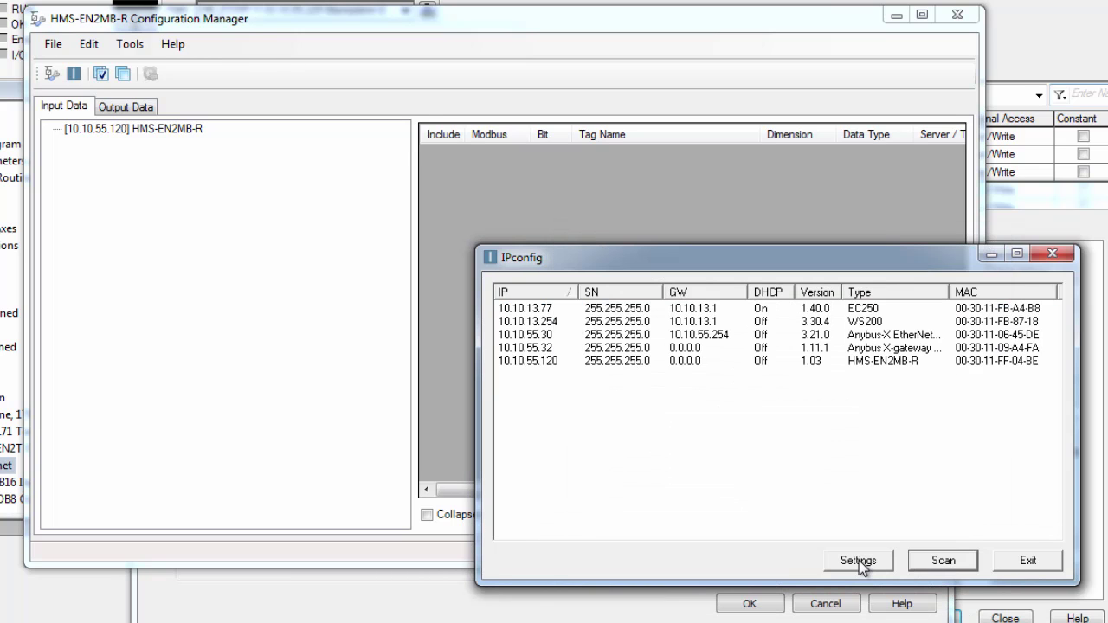
click(1008, 560)
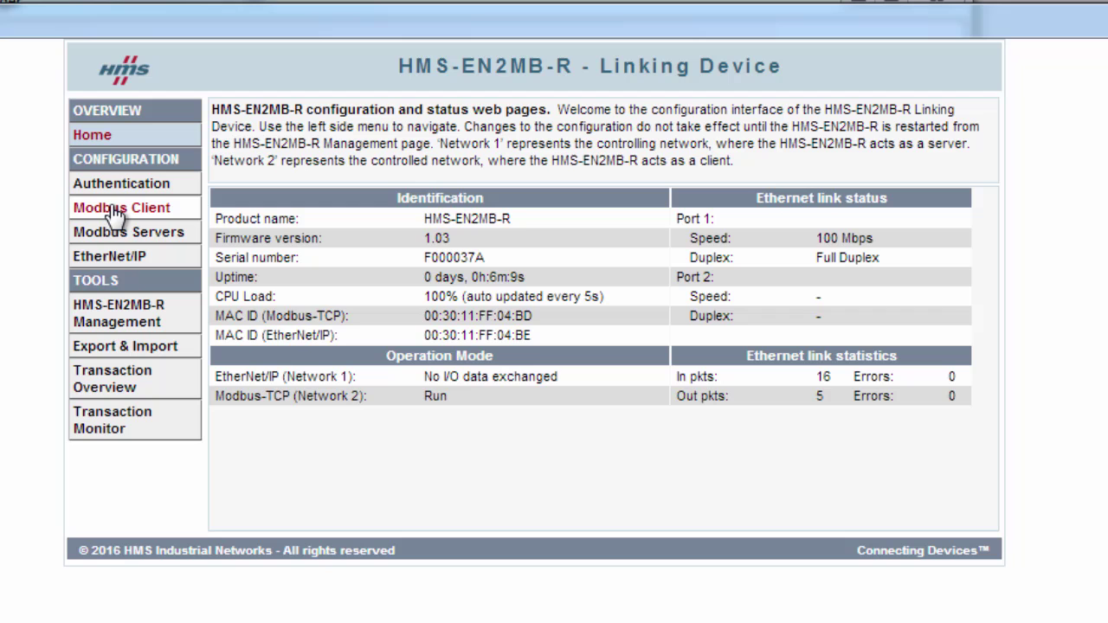
- Disable DHCP on the Modbus client, set IP and router 10.10.55.121, and save
click(115, 212)
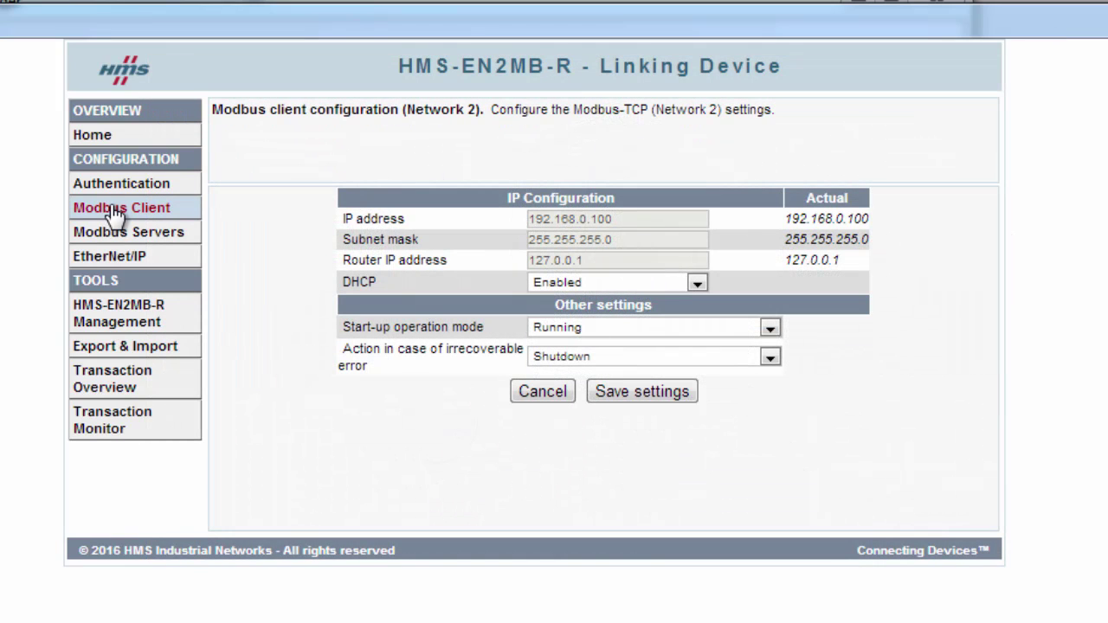
click(561, 283)
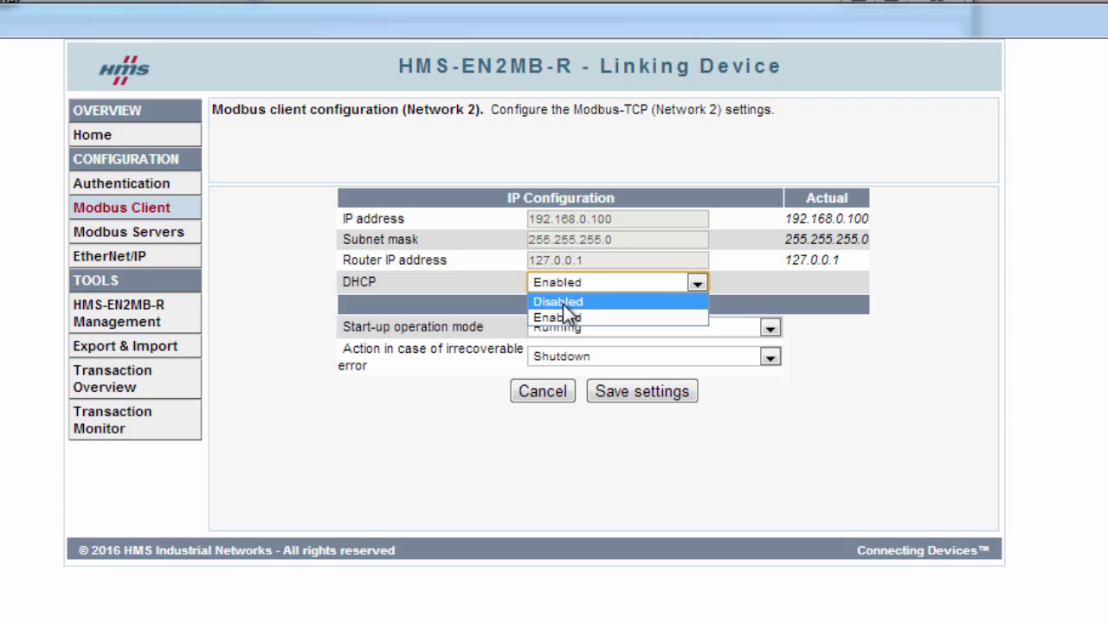
click(563, 304)
drag(617, 219, 503, 221)
text(10.10.55.)
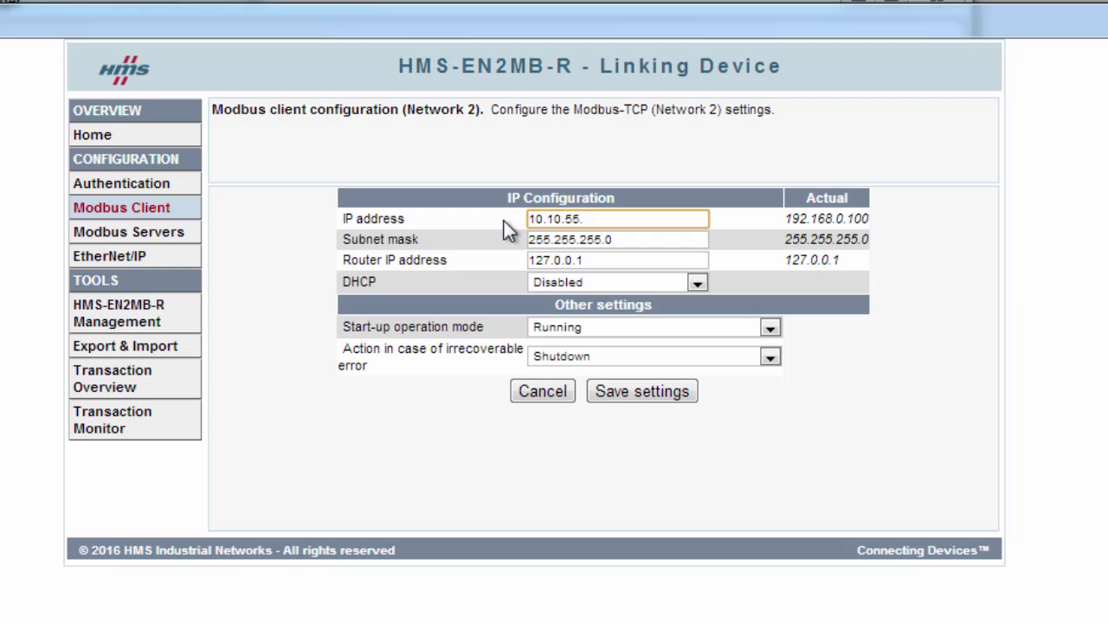
text(121)
click(632, 260)
text(10.10.55.121)
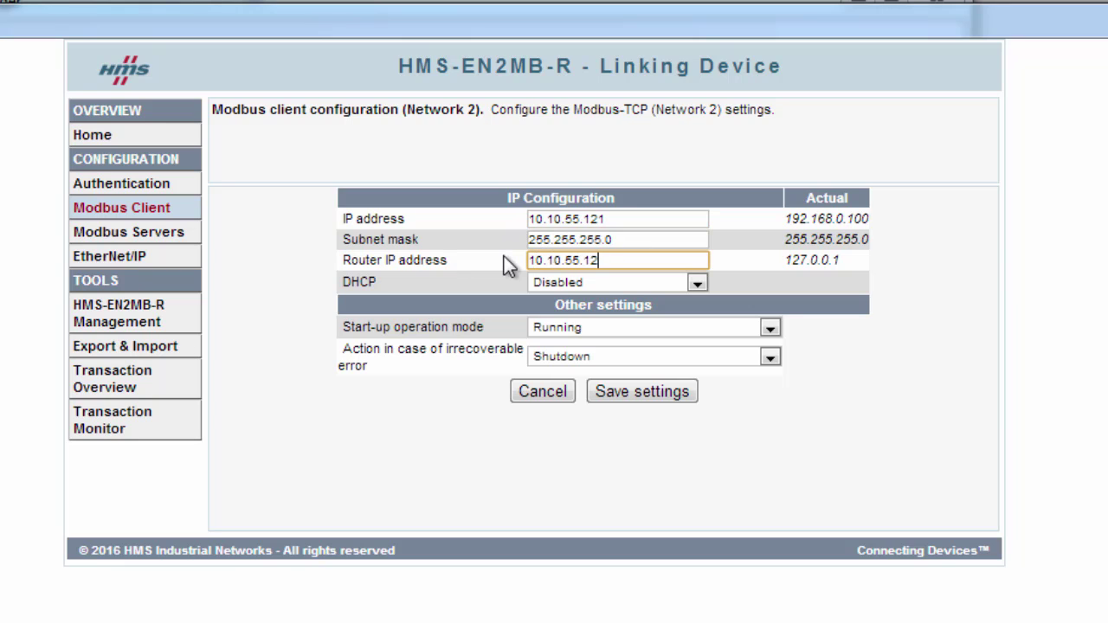
click(633, 388)
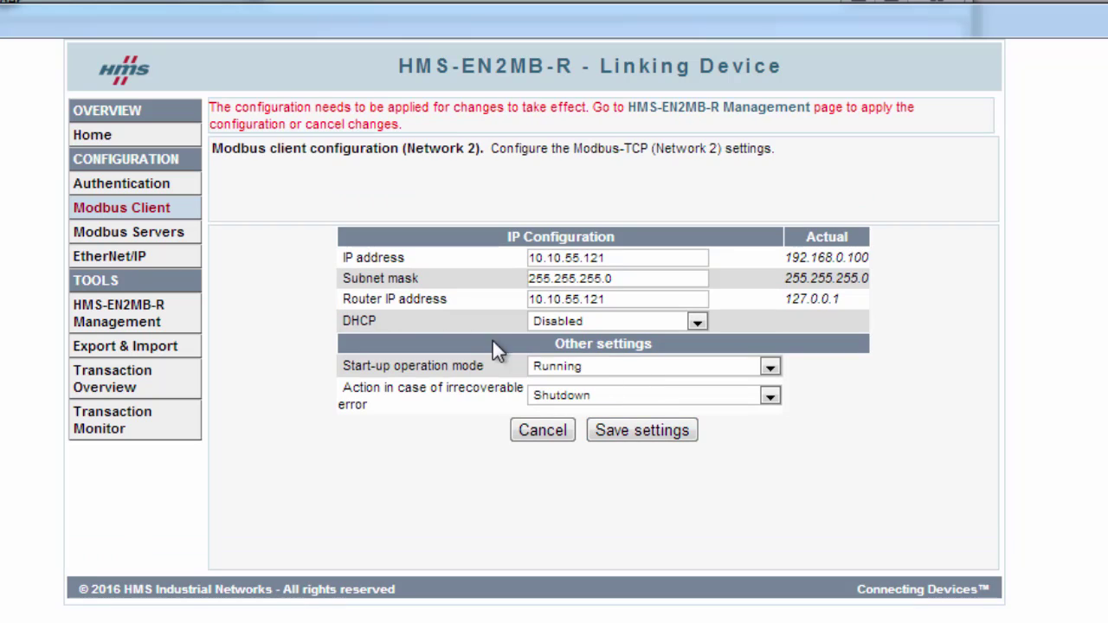
click(173, 244)
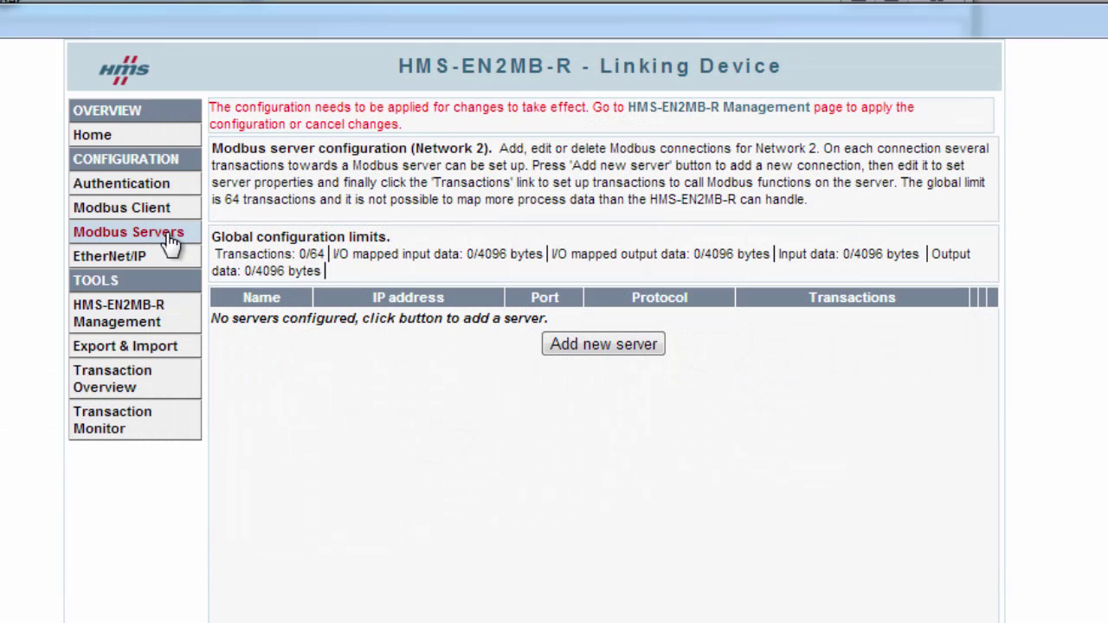
- Create a new Modbus server named Schneider_Drive with address 10.10.55.195 and save it
click(618, 355)
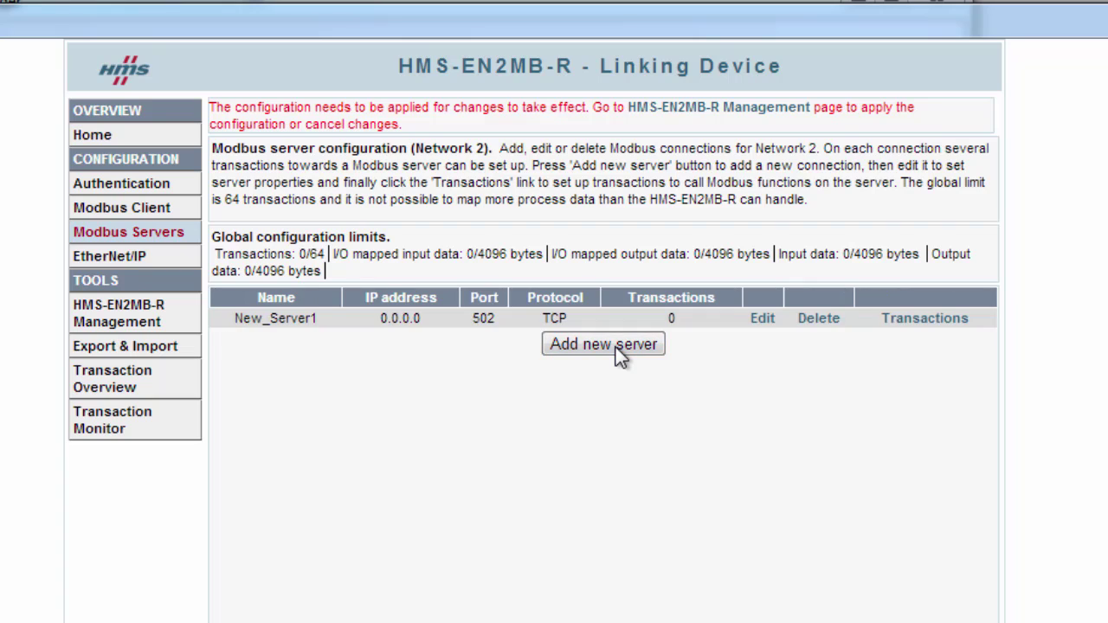
click(763, 319)
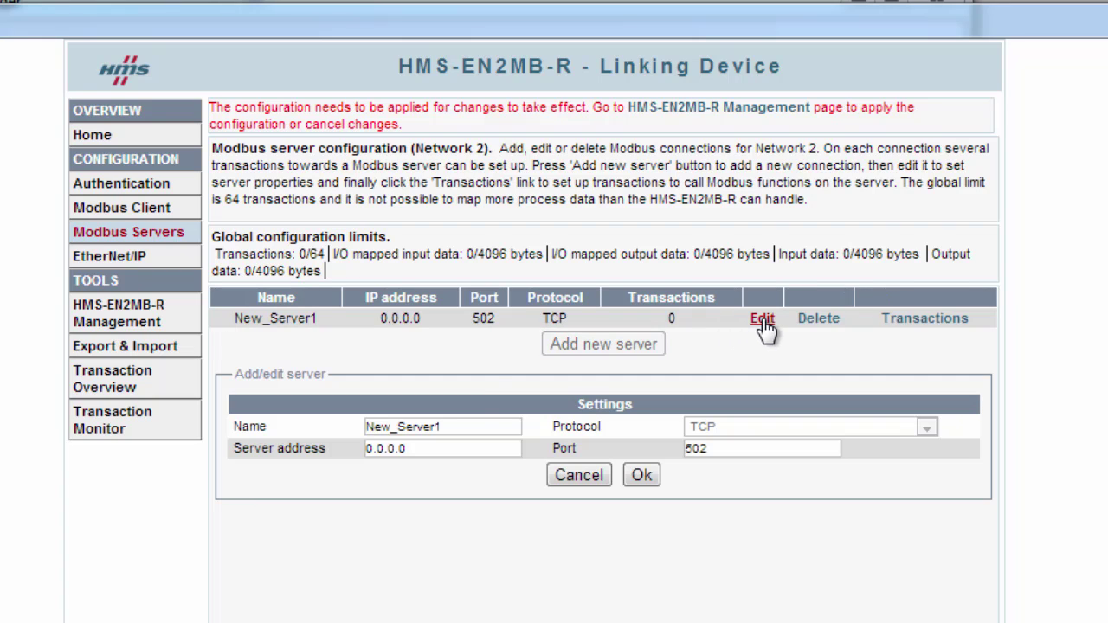
drag(470, 426, 366, 426)
text(Sch)
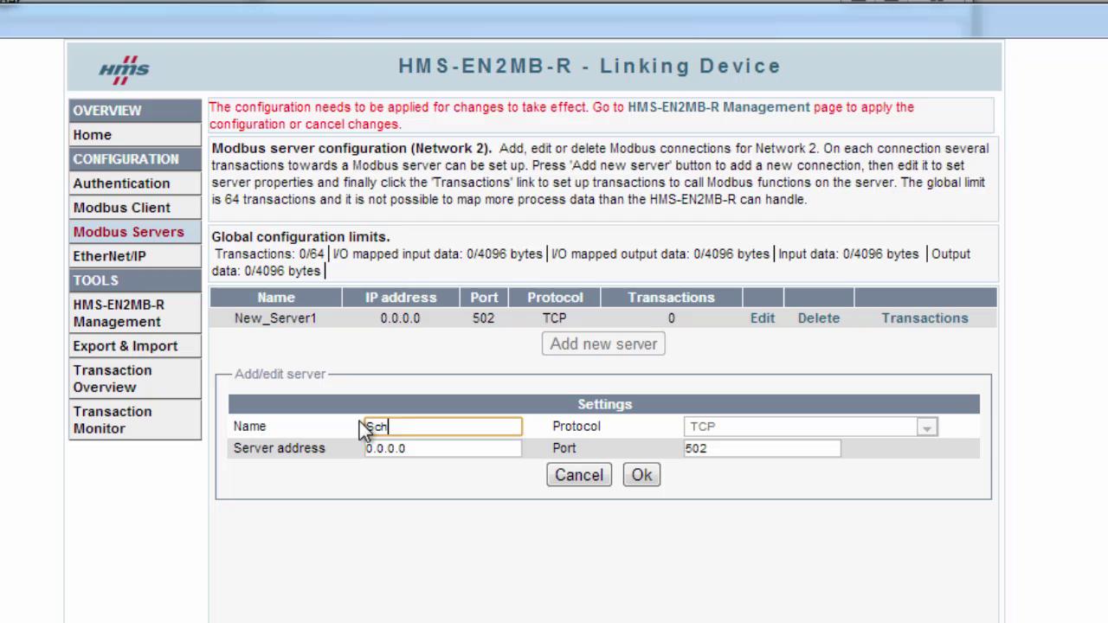
text(neider_Drive)
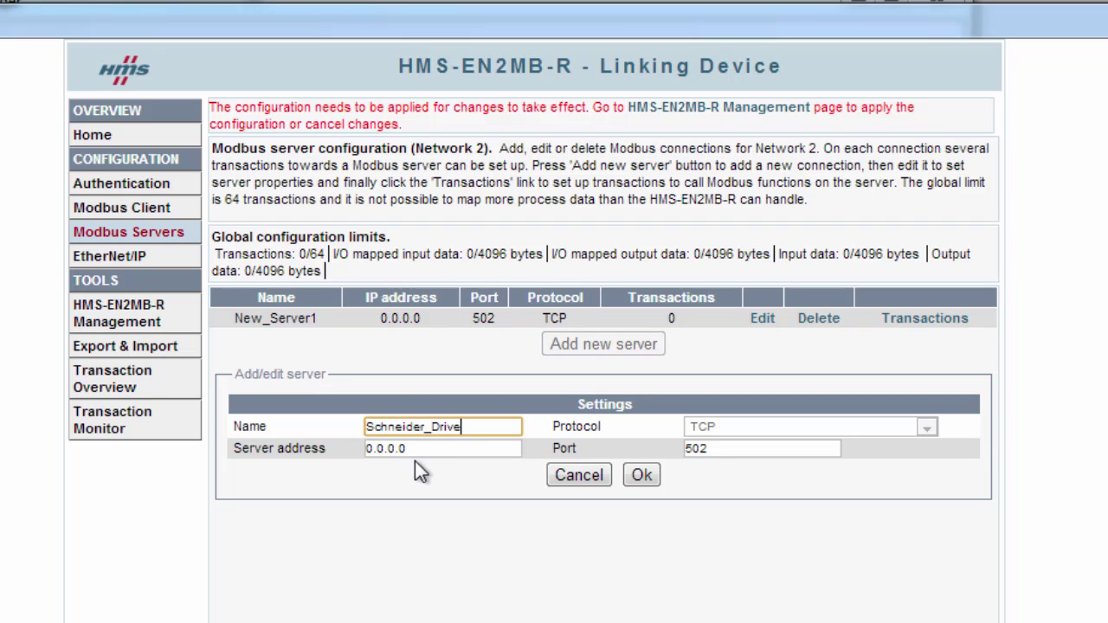
drag(425, 448, 355, 449)
text(1)
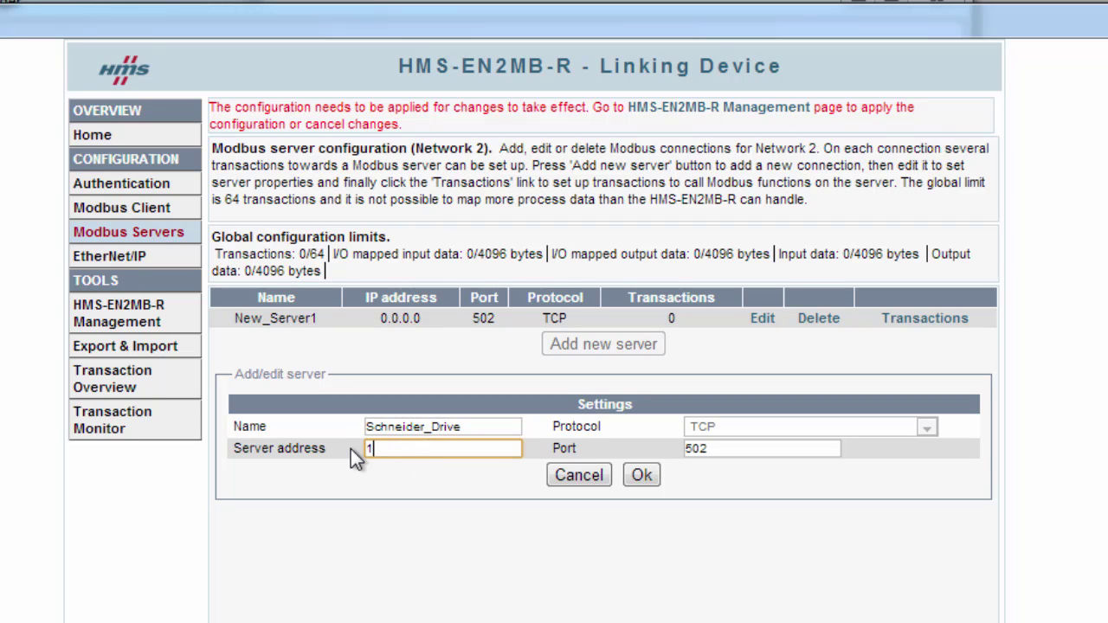
text(0.10.55.195)
click(641, 478)
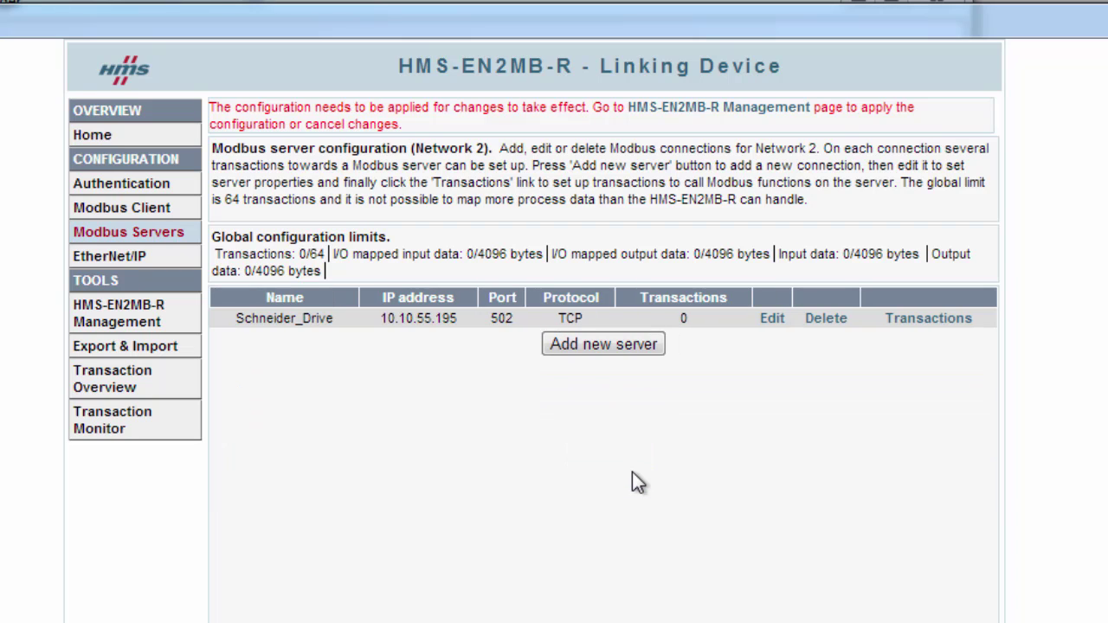
- Add four new transactions to the Schneider_Drive server
click(914, 324)
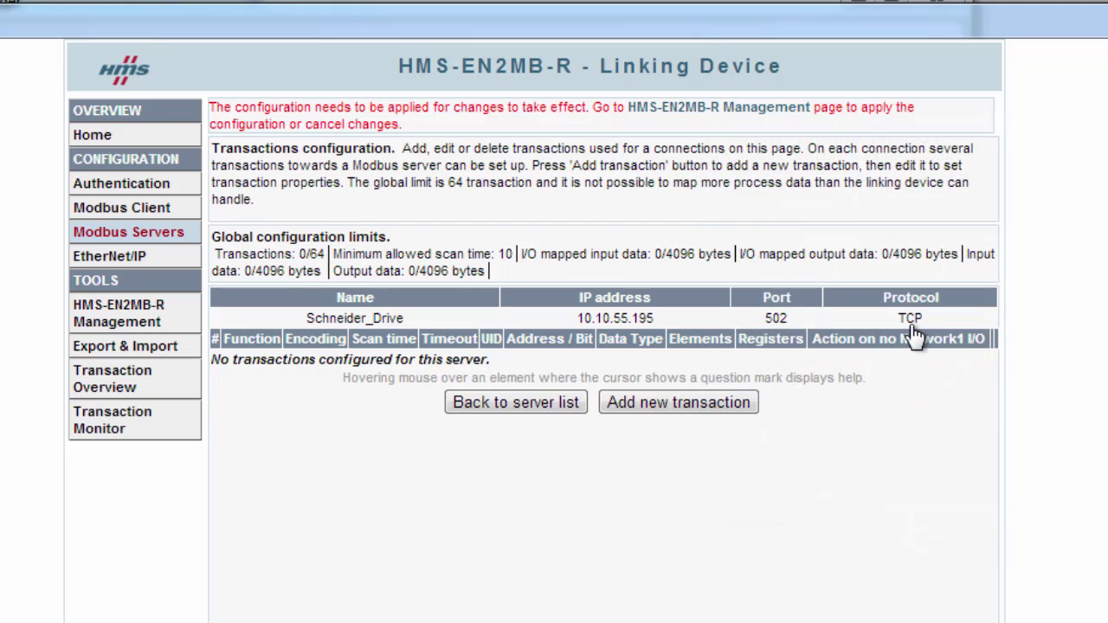
click(743, 407)
click(735, 420)
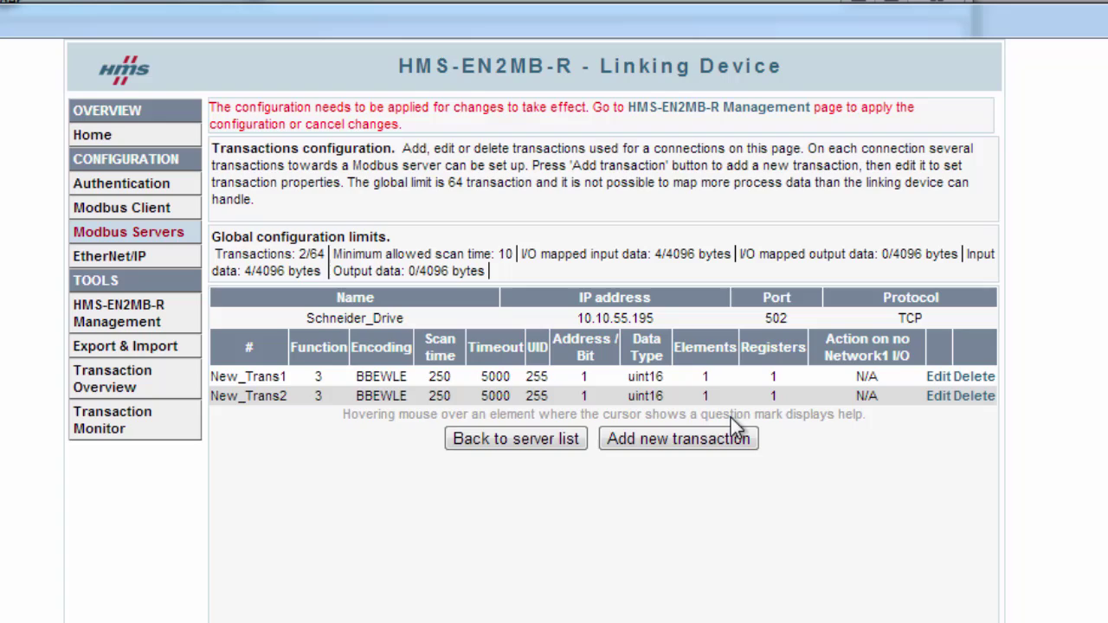
click(727, 439)
click(719, 458)
- Rename New_Trans1 to StatusWord with starting register 2
click(937, 378)
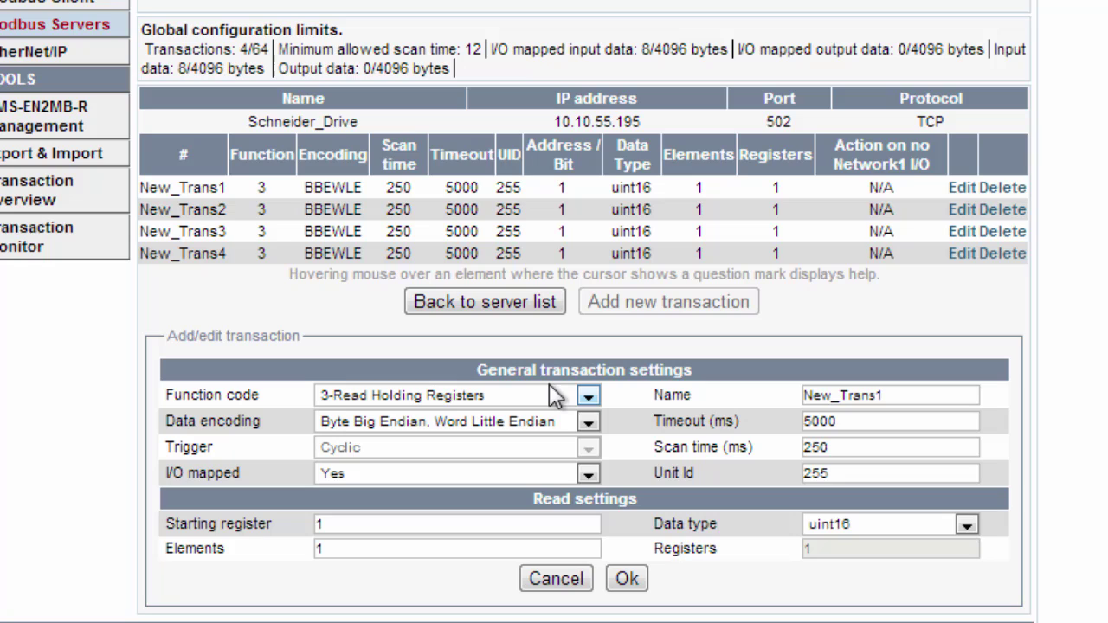
click(365, 520)
key(BackSpace)
text(2)
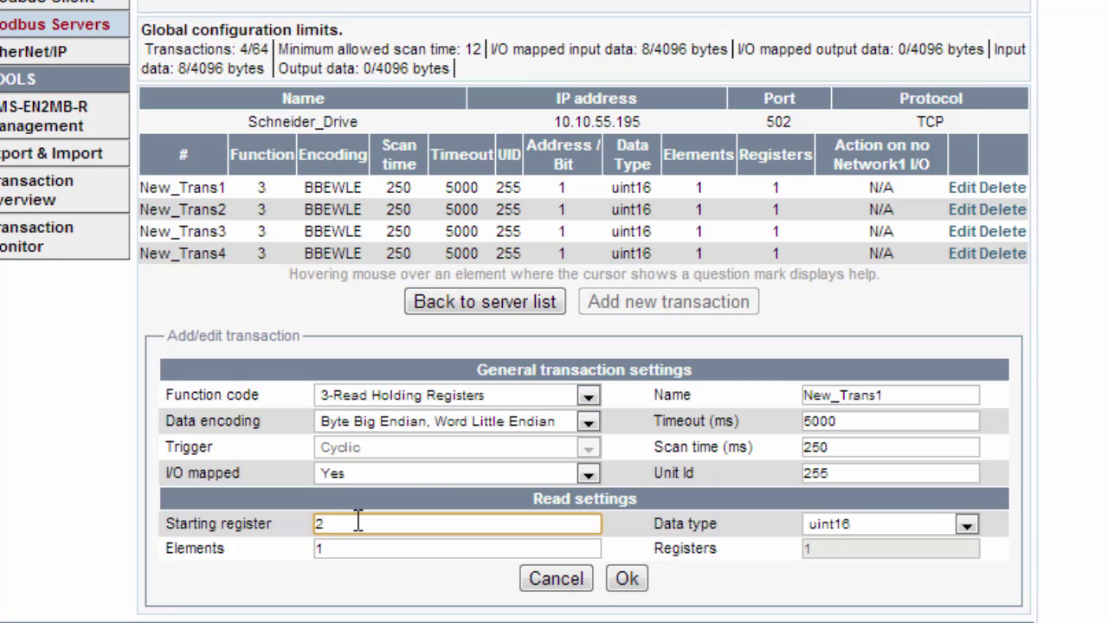
double_click(928, 391)
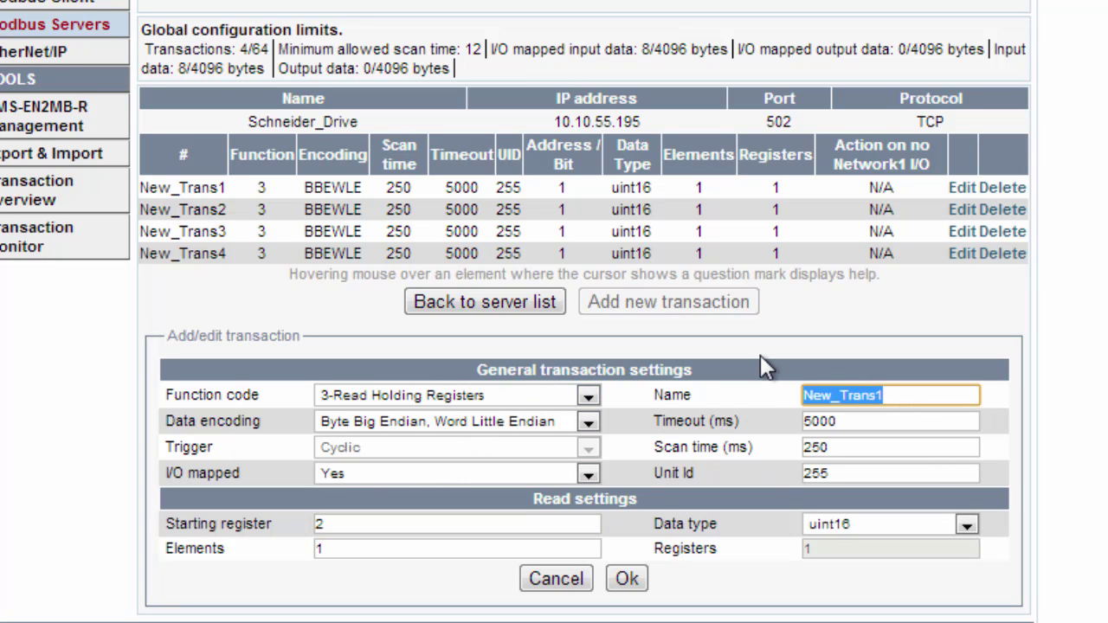
text(StatusWord)
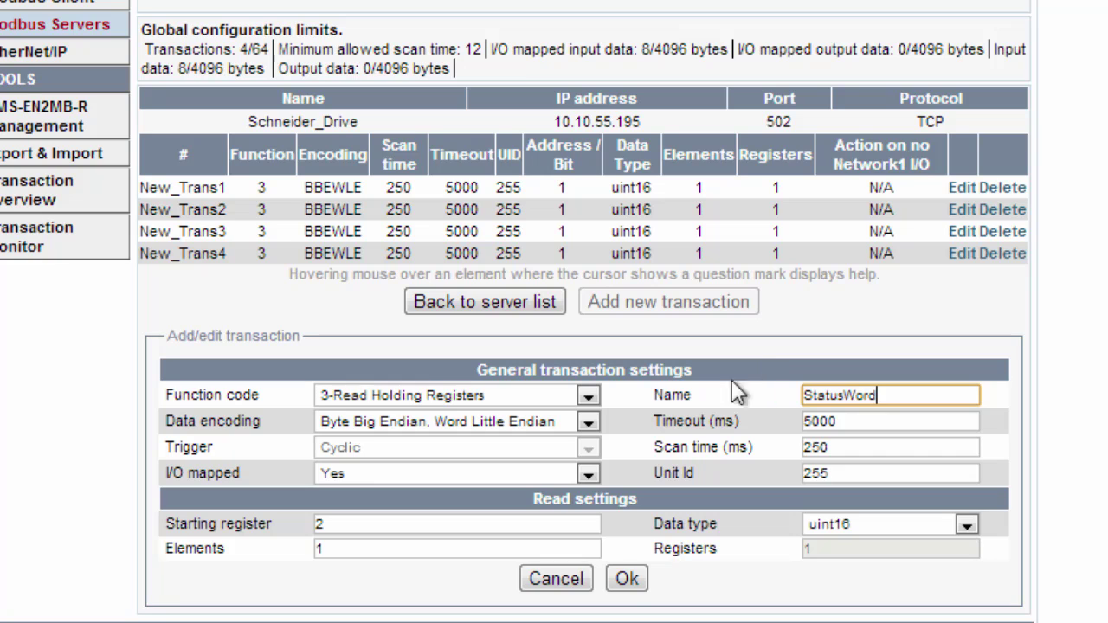
click(627, 579)
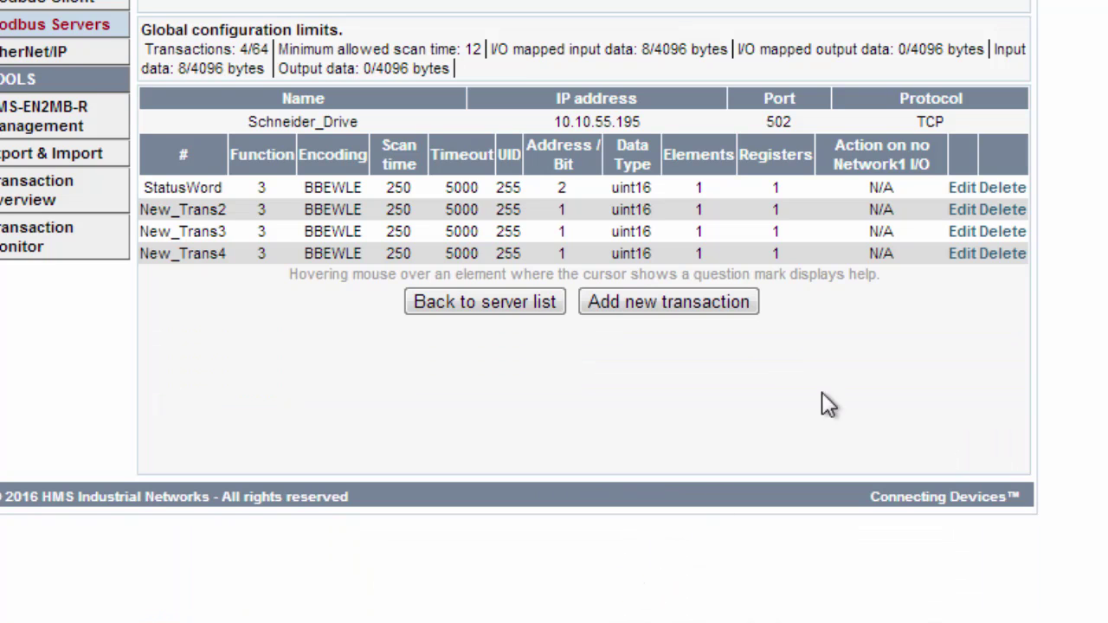
- Rename New_Trans2 to ActualSpeed with starting register 3
click(961, 210)
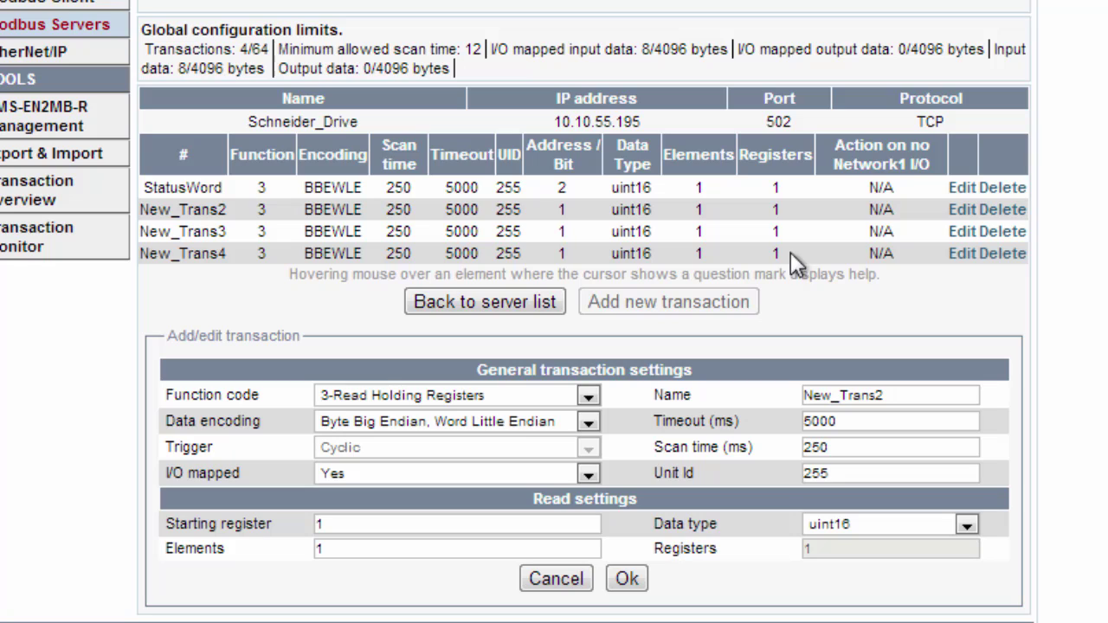
click(416, 523)
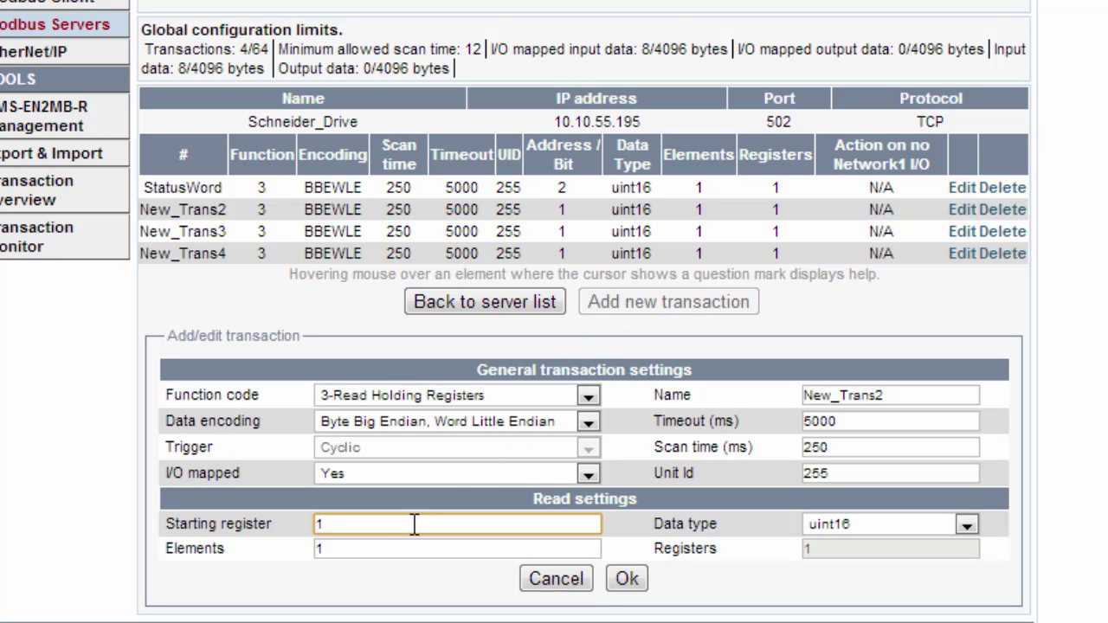
key(BackSpace)
text(3)
double_click(891, 397)
text(ActualSpeed)
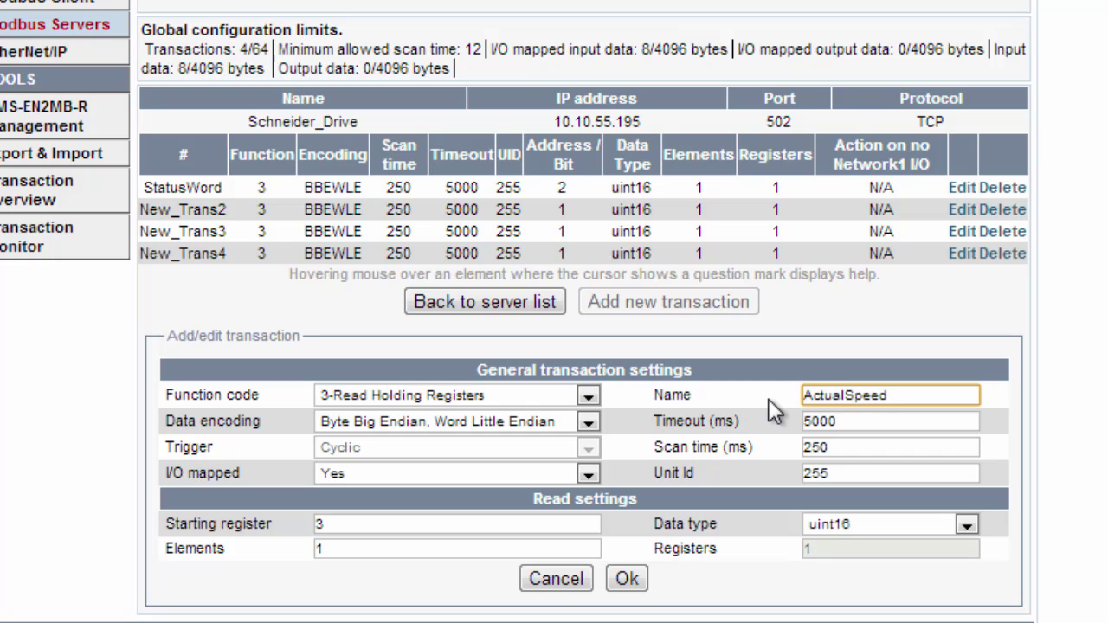
click(633, 577)
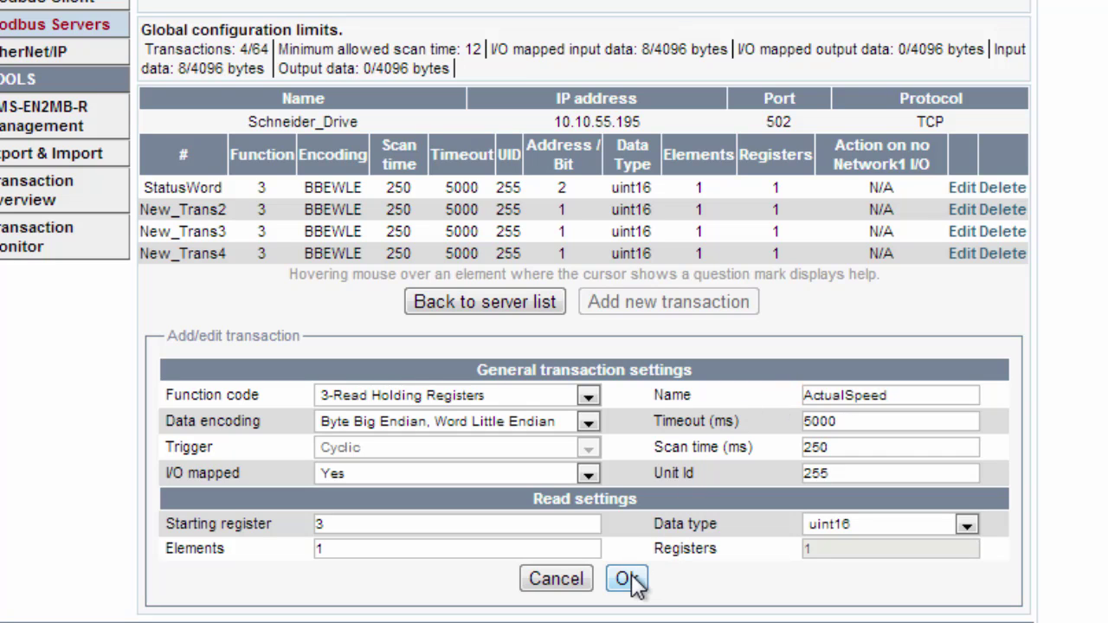
- Make New_Trans3 ControlWord using function 16-Write Multiple Registers at starting register 2
click(962, 233)
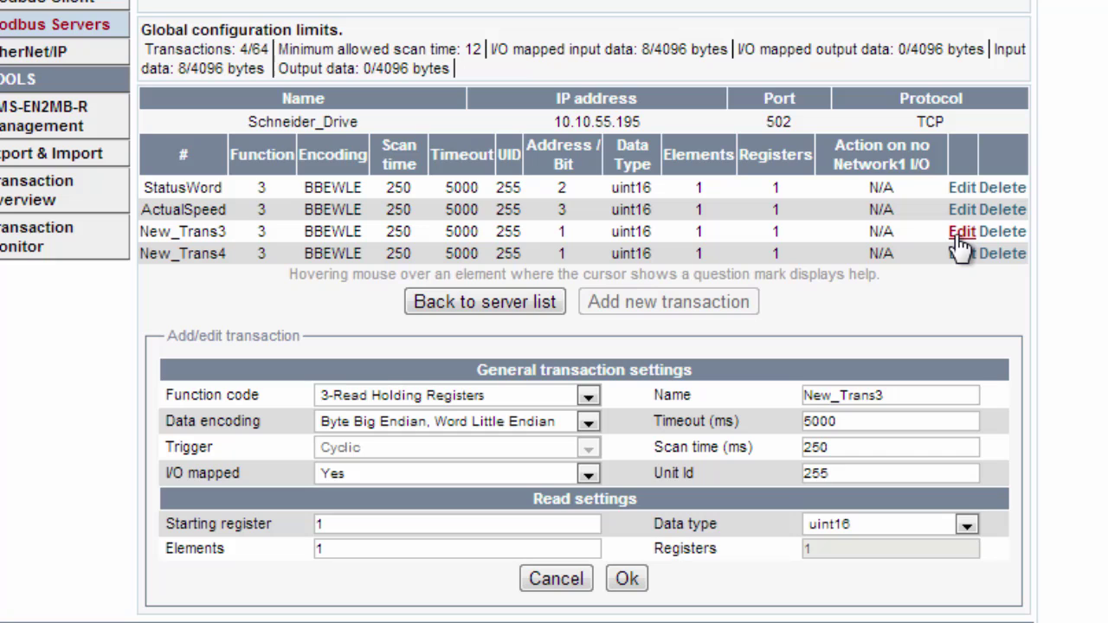
click(588, 398)
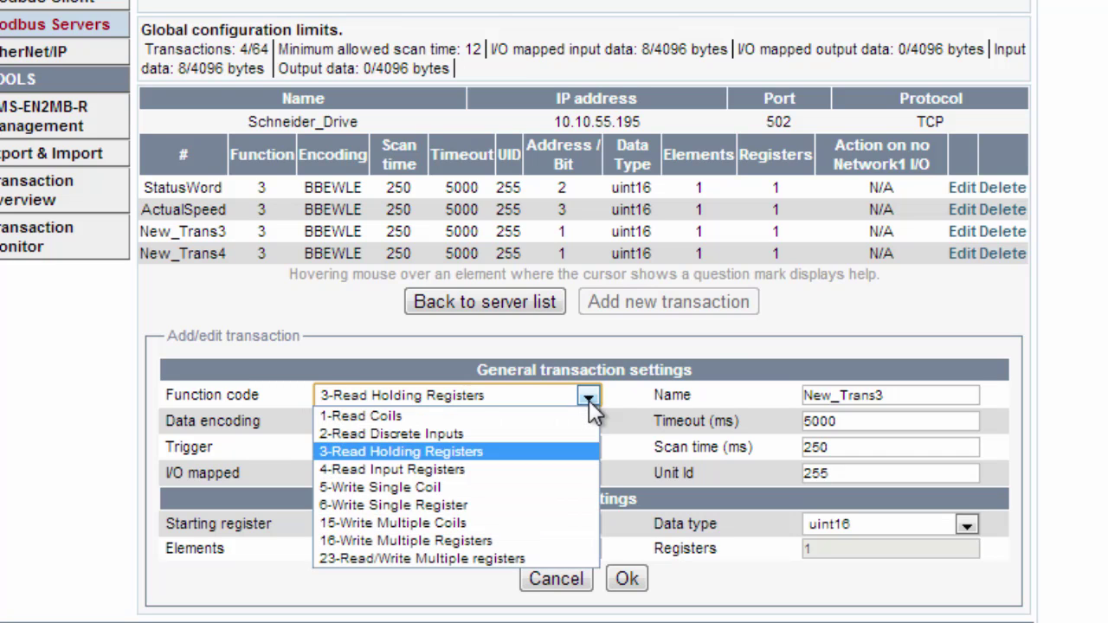
click(450, 540)
double_click(412, 524)
text(2)
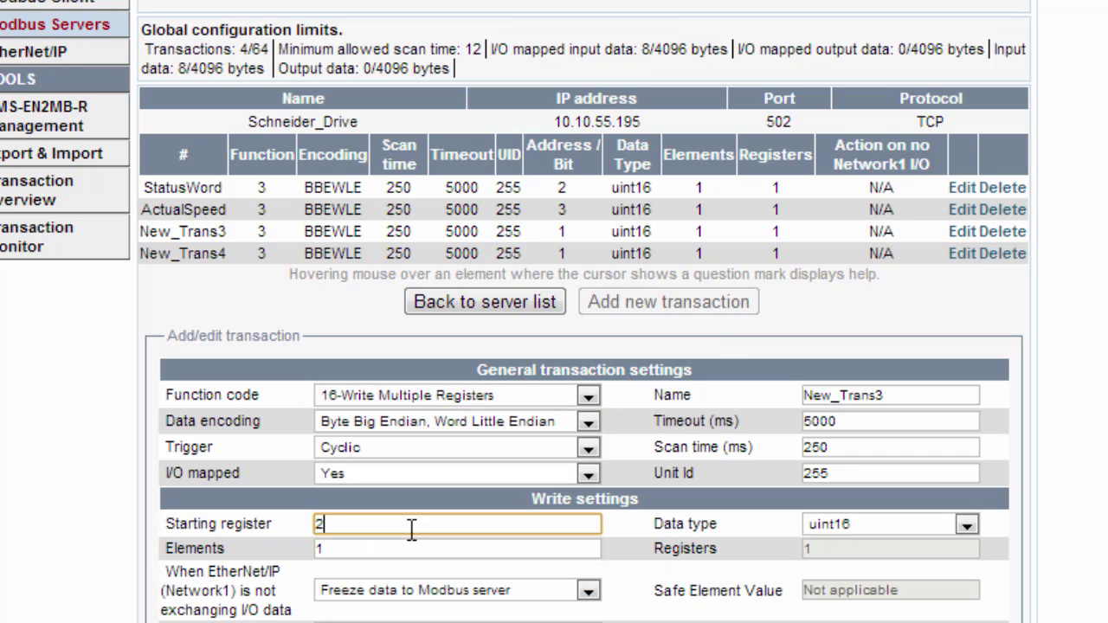
drag(921, 400, 767, 395)
text(Contr)
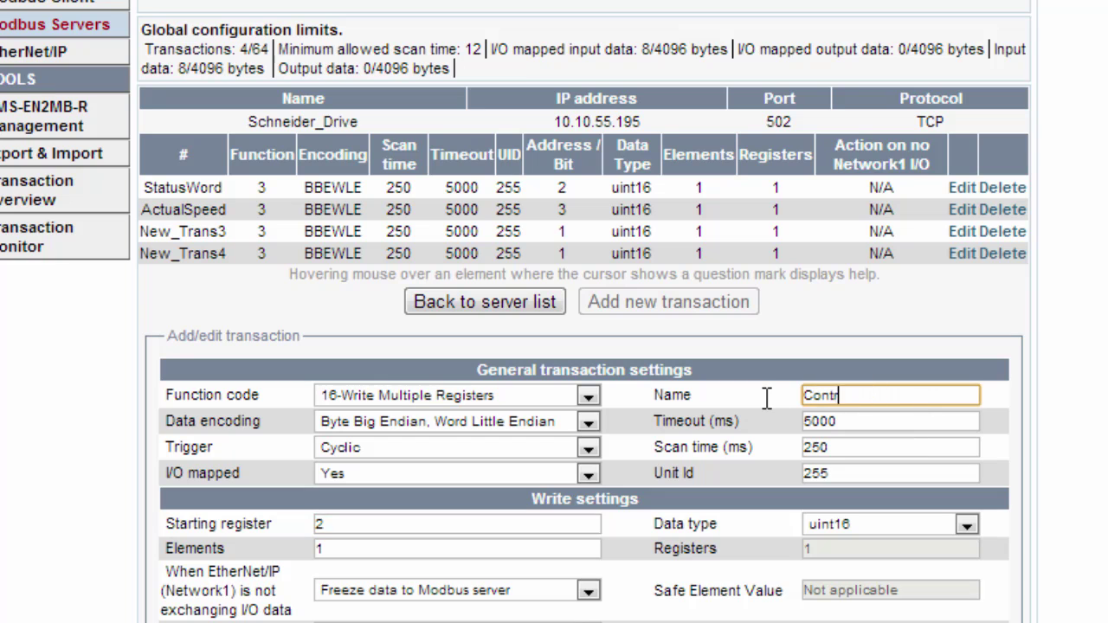
text(olWord)
scroll(768, 334, down, 3)
click(635, 542)
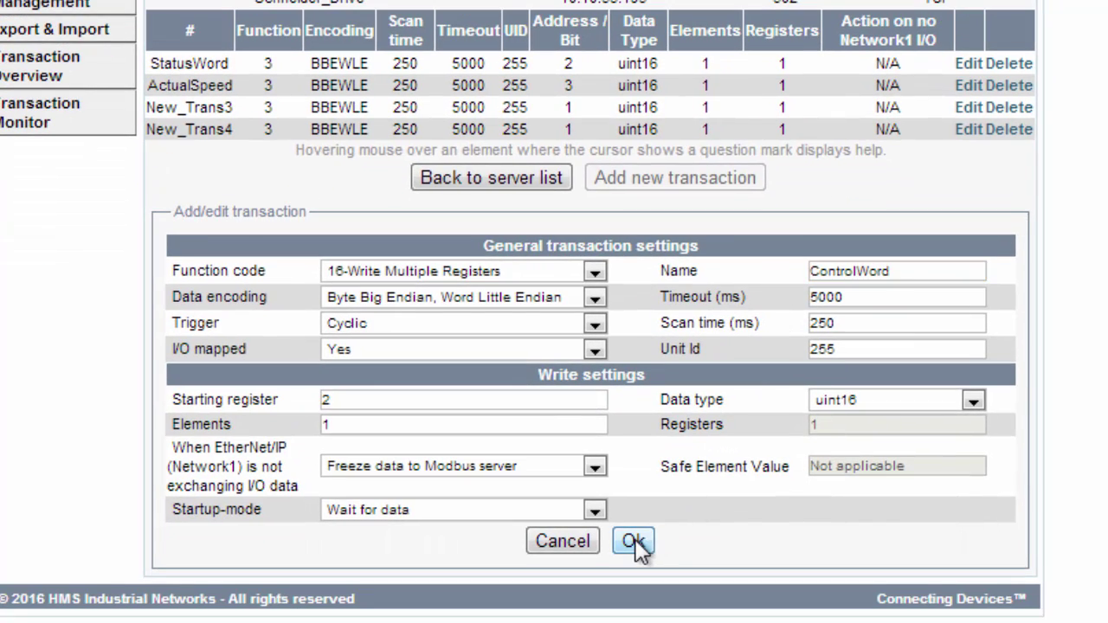
- Make New_Trans4 SetSpeed using function 16-Write Multiple Registers at starting register 3
click(957, 130)
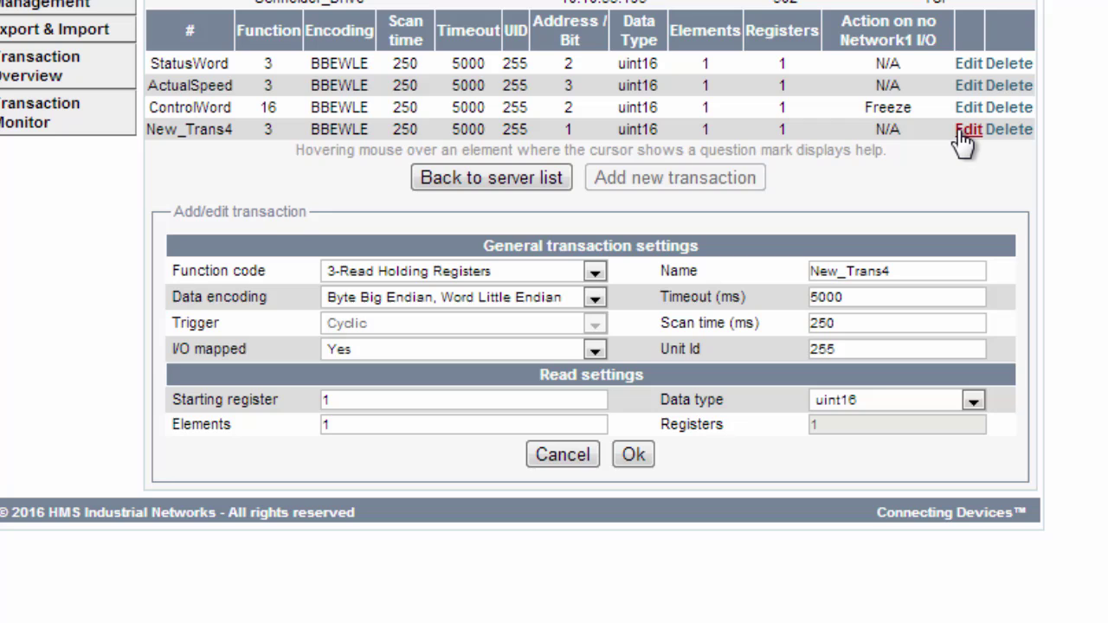
click(496, 268)
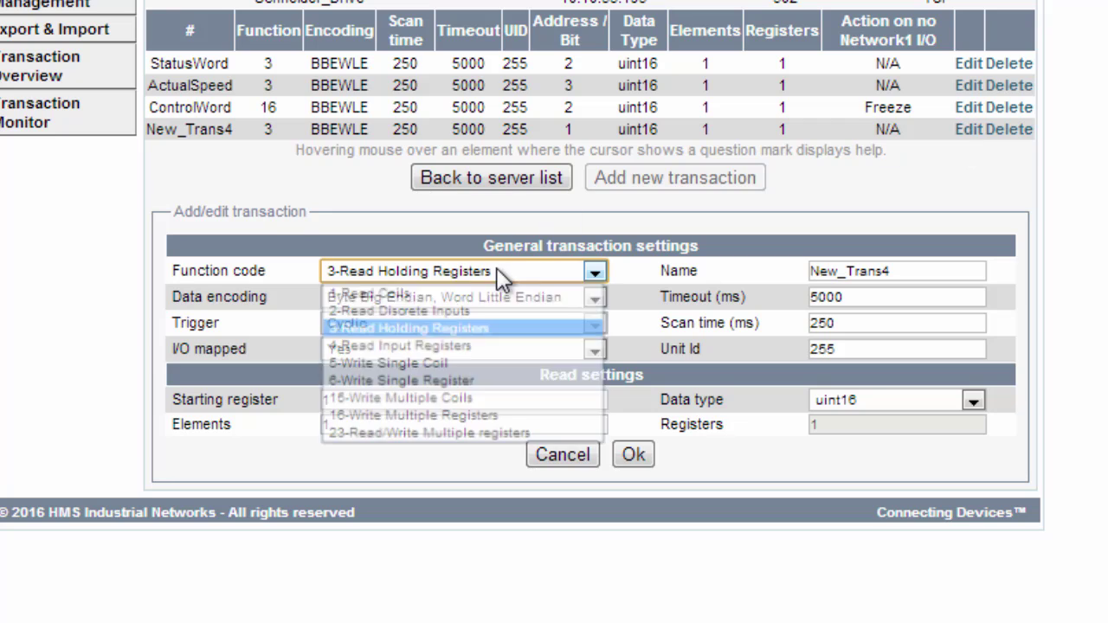
click(445, 417)
click(440, 401)
key(BackSpace)
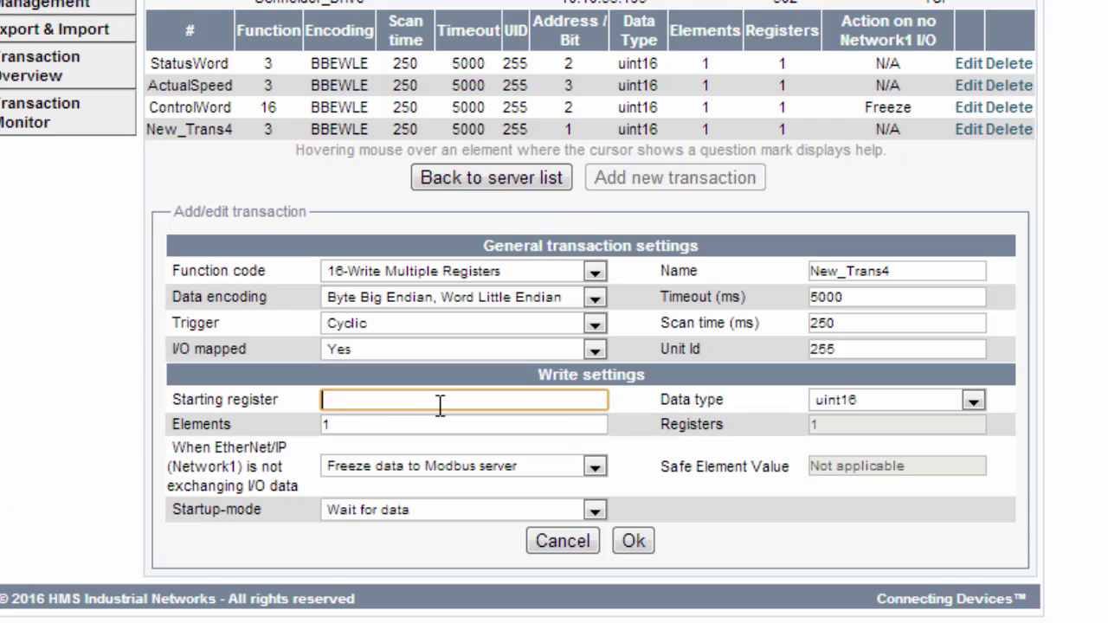
text(3)
double_click(909, 271)
text(SetSpeed)
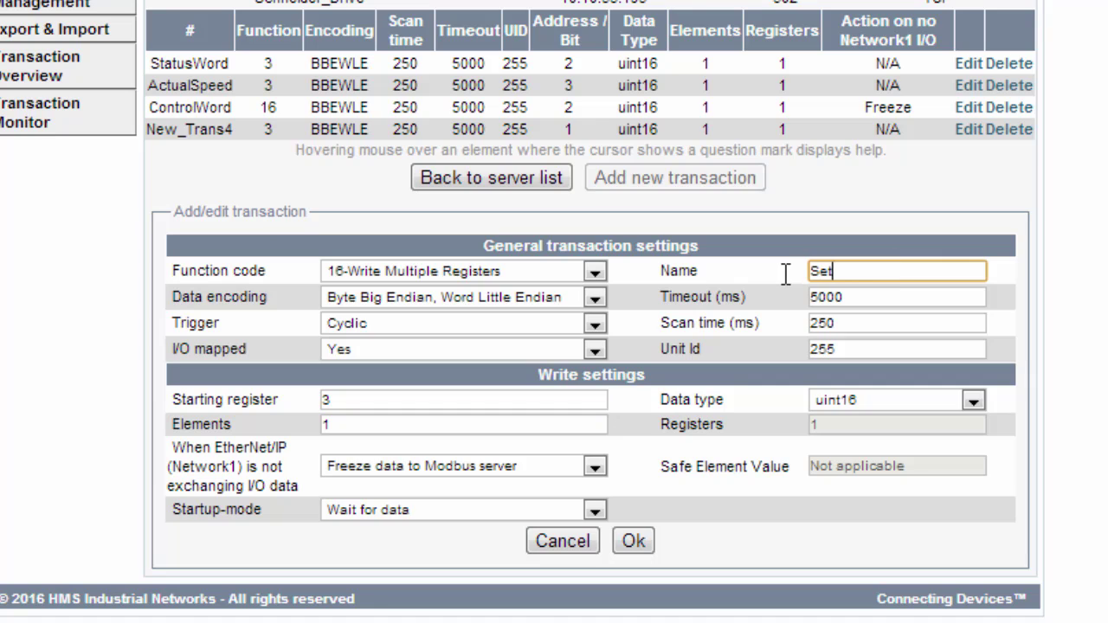
click(639, 541)
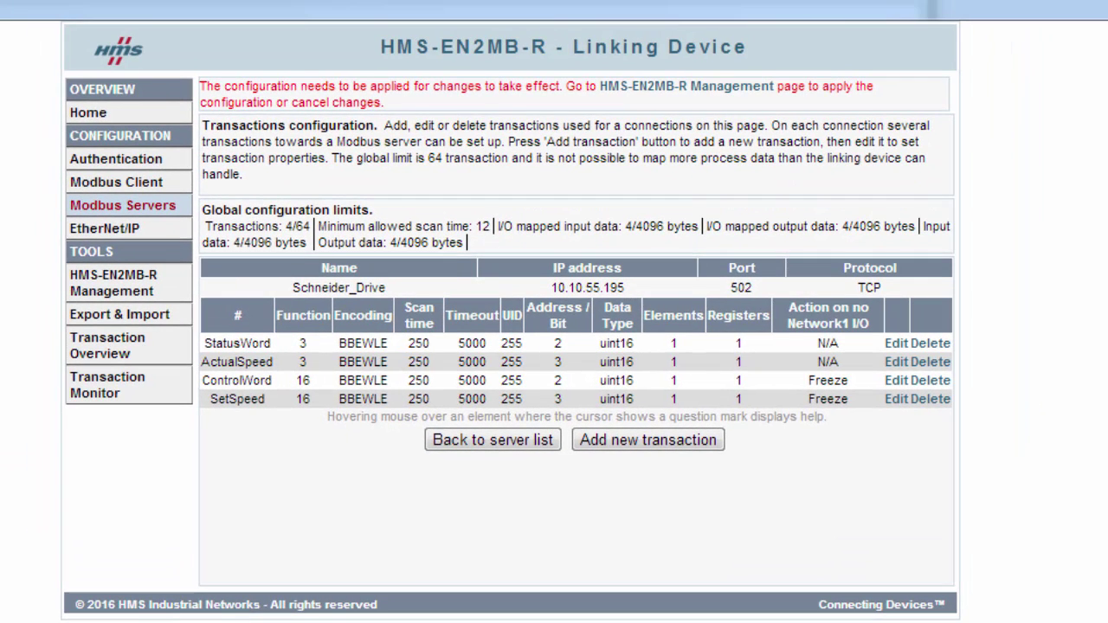
- Apply the configuration changes from the device management page and confirm the prompt
click(671, 89)
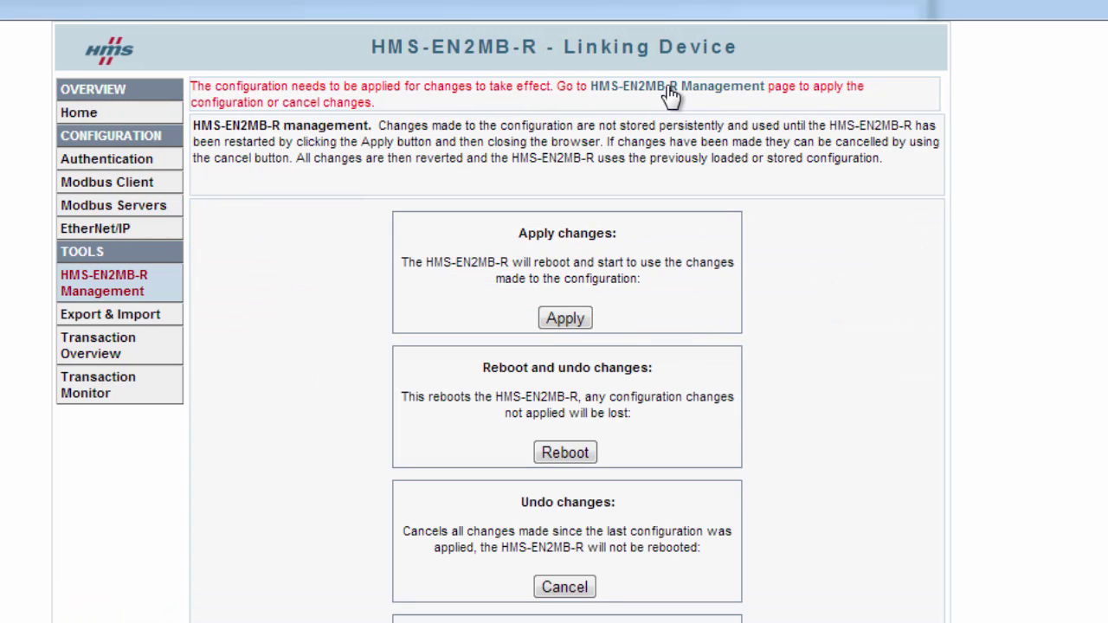
click(565, 319)
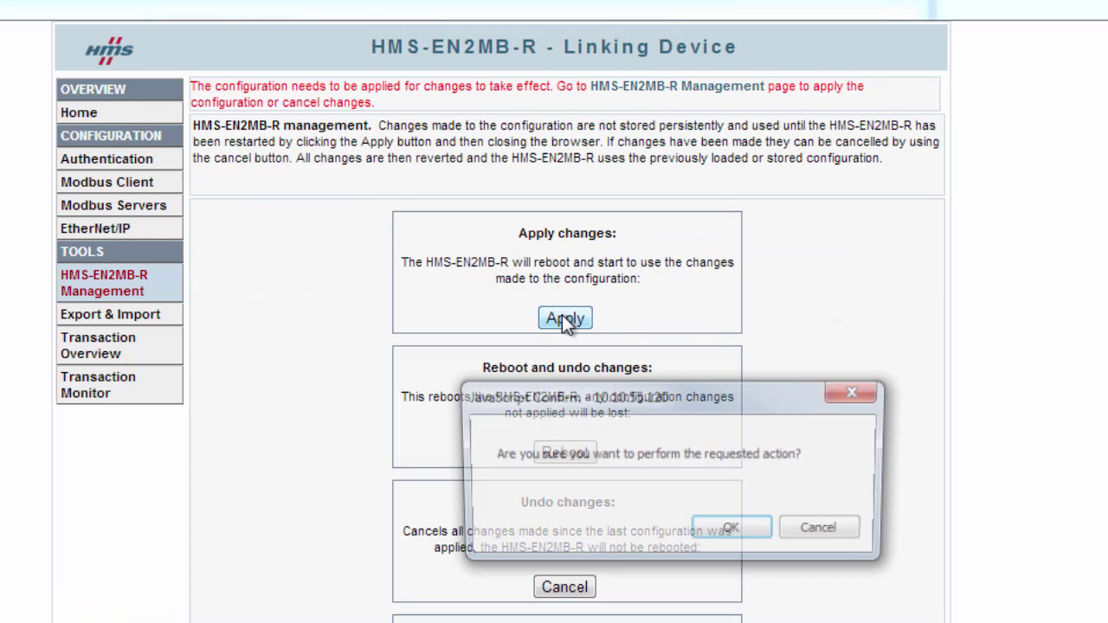
click(708, 530)
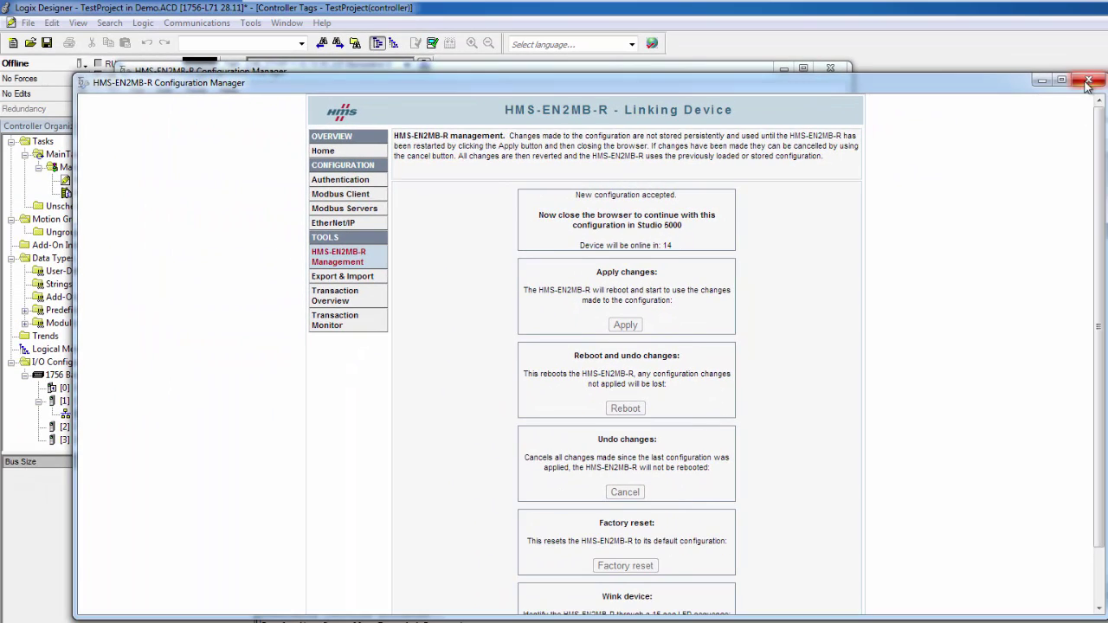
- Close the web window and check Schneider_Drive's StatusWord/ActualSpeed inputs and ControlWord/SetSpeed outputs
click(1090, 80)
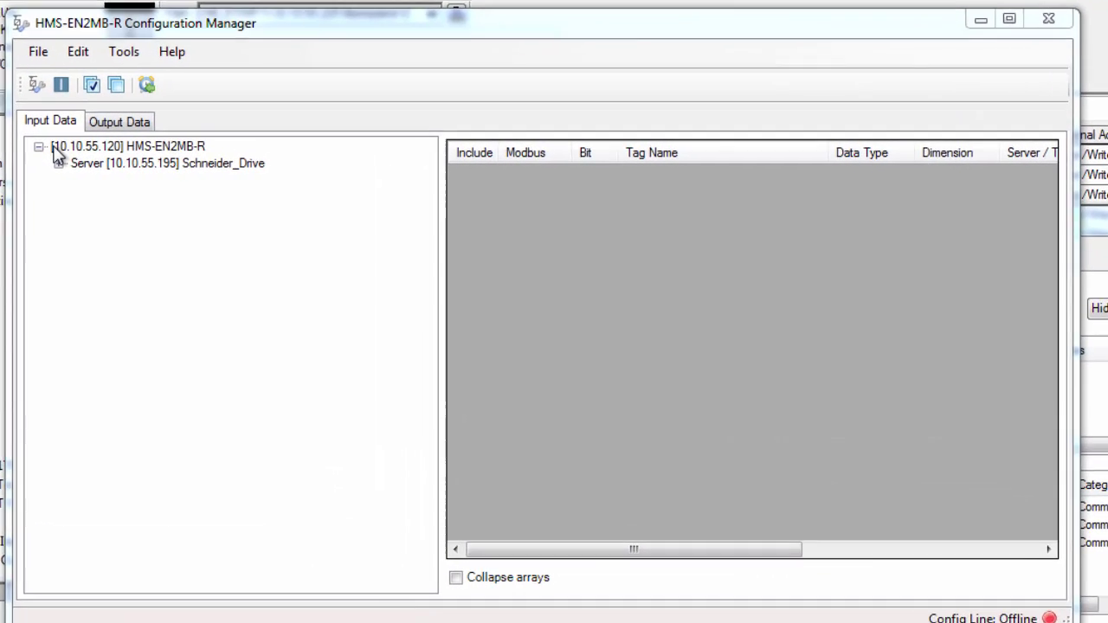
click(162, 167)
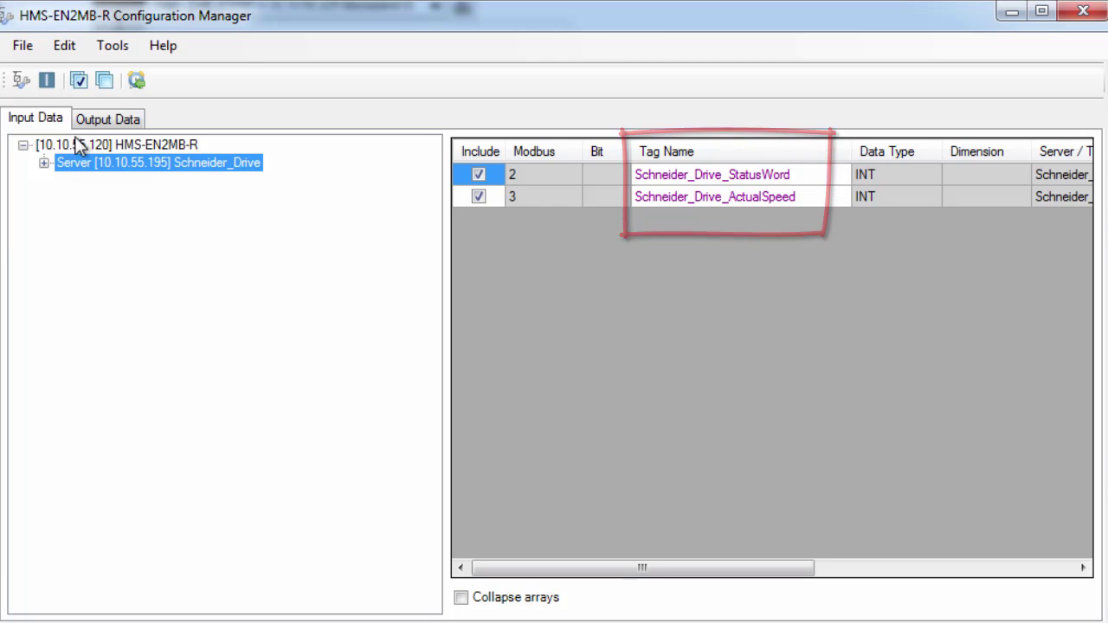
click(93, 120)
click(23, 145)
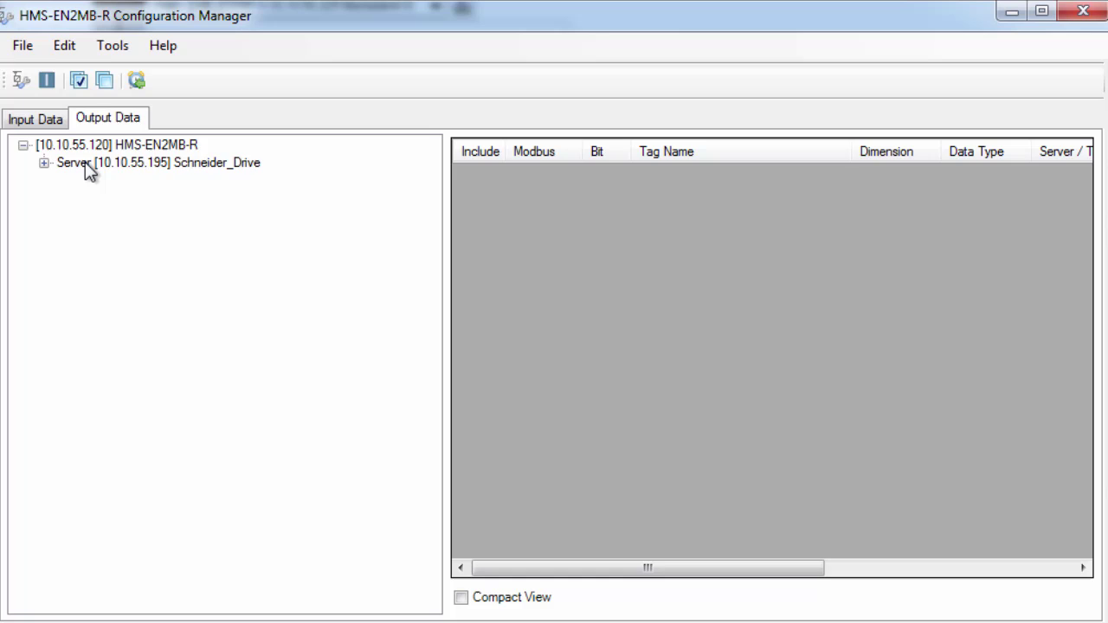
click(95, 165)
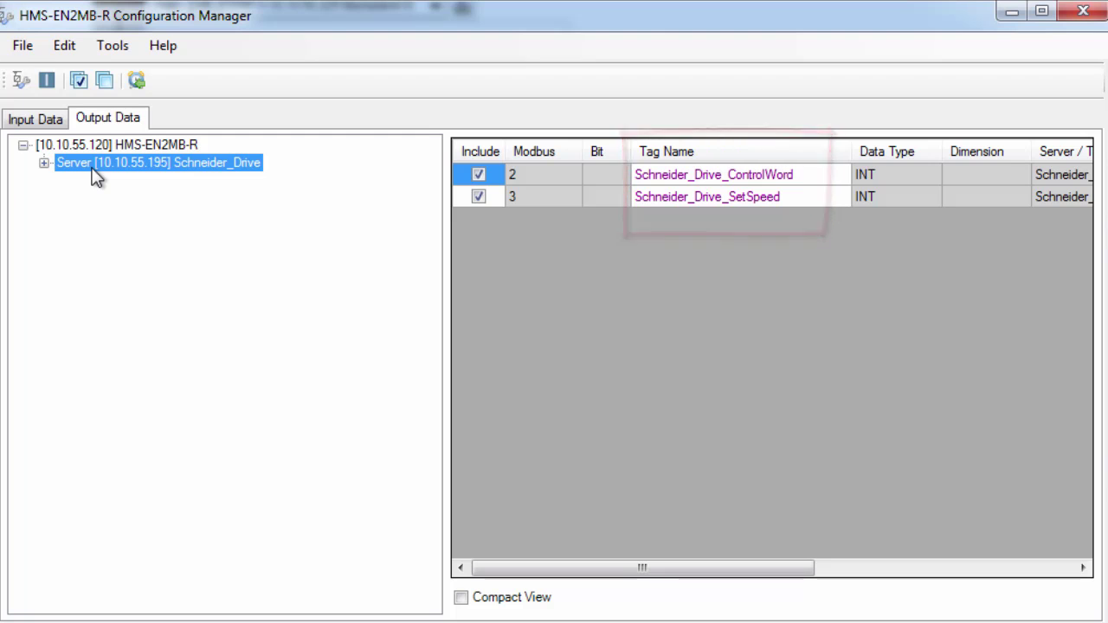
- Exit the Configuration Manager, accept the changed module definition, and create the HMS_LinkingDevice module
click(28, 49)
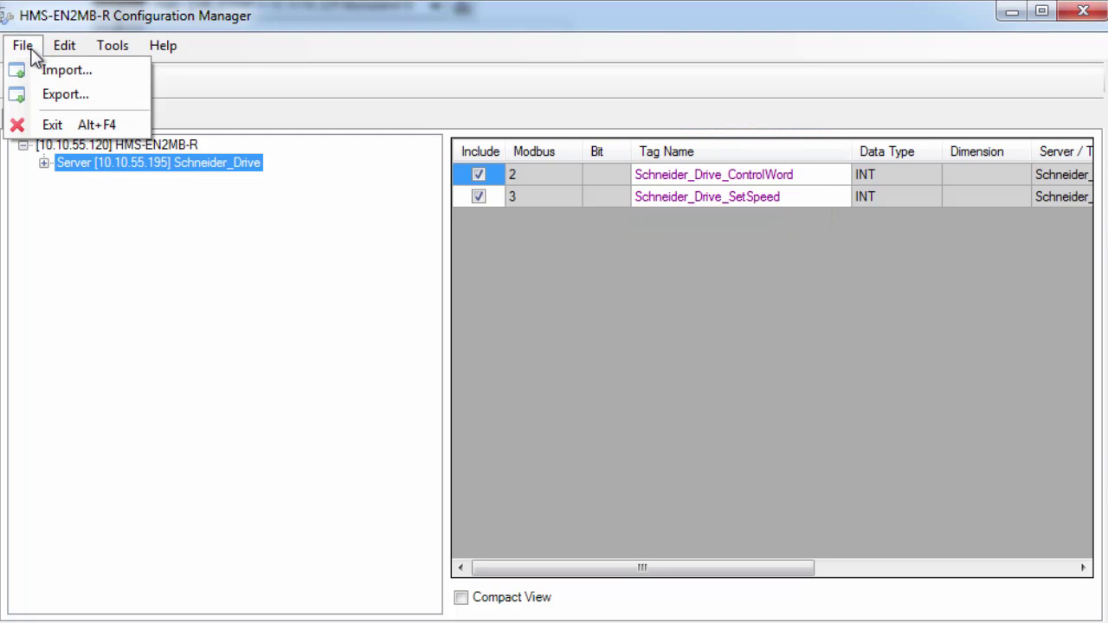
click(37, 121)
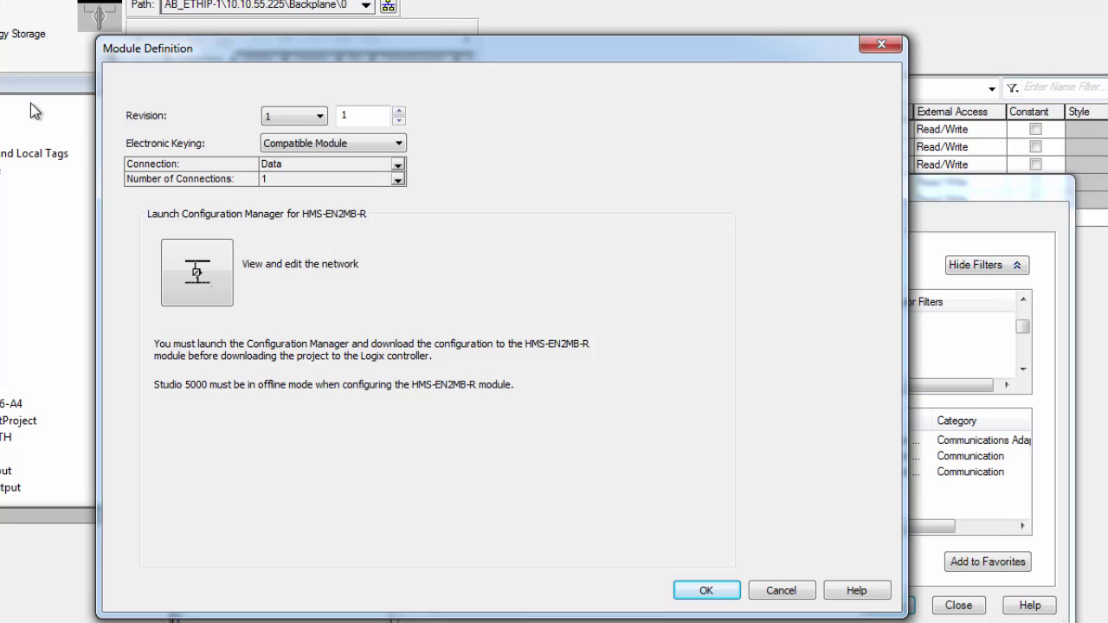
click(690, 577)
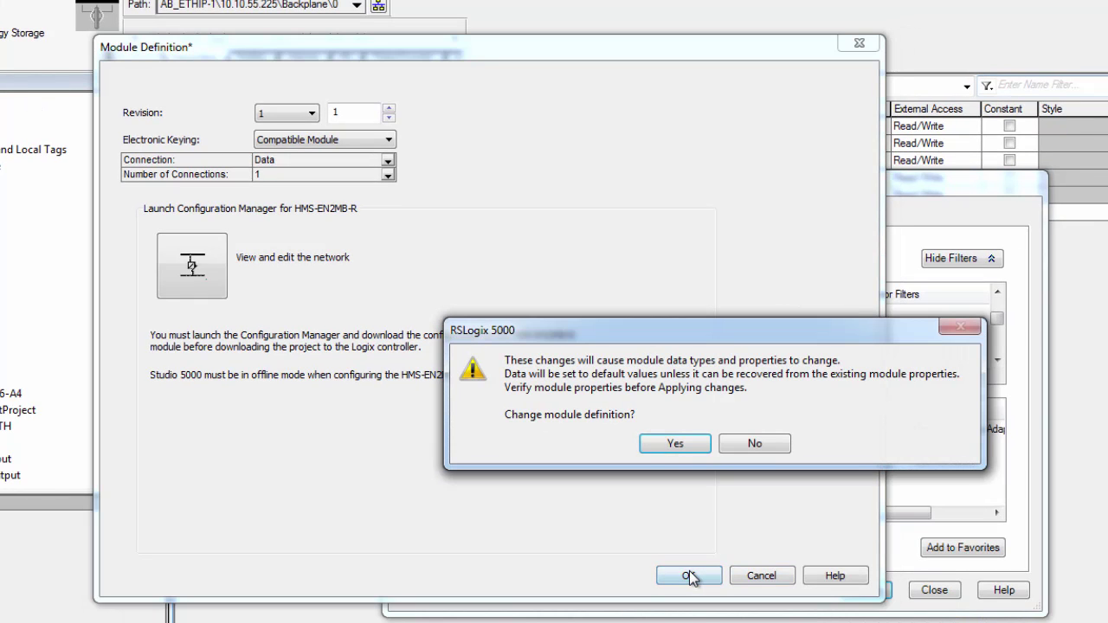
click(680, 444)
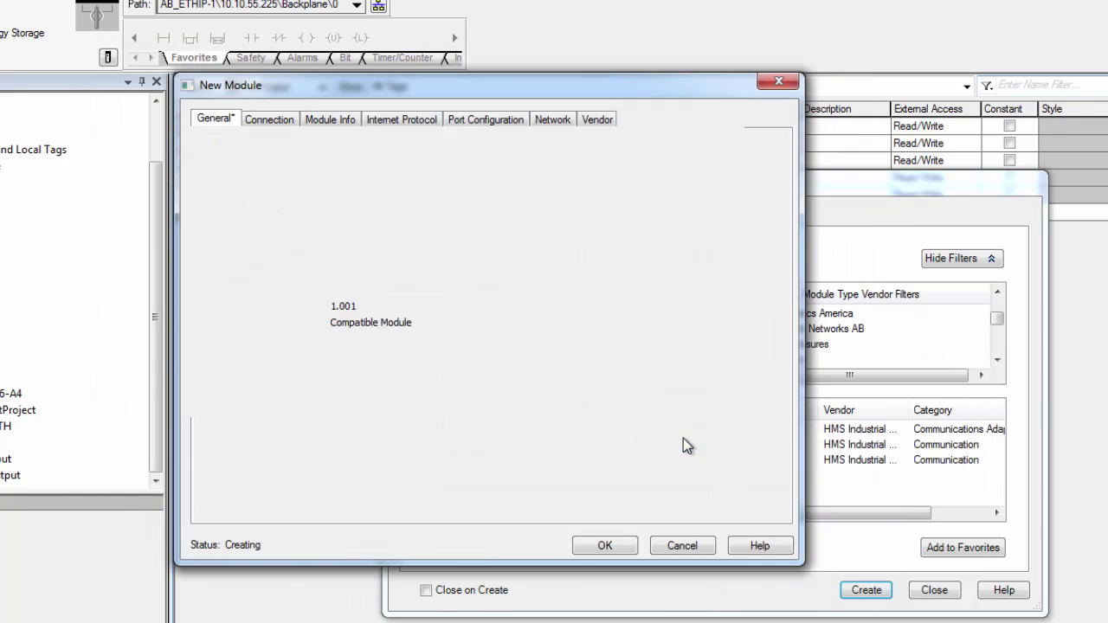
click(608, 547)
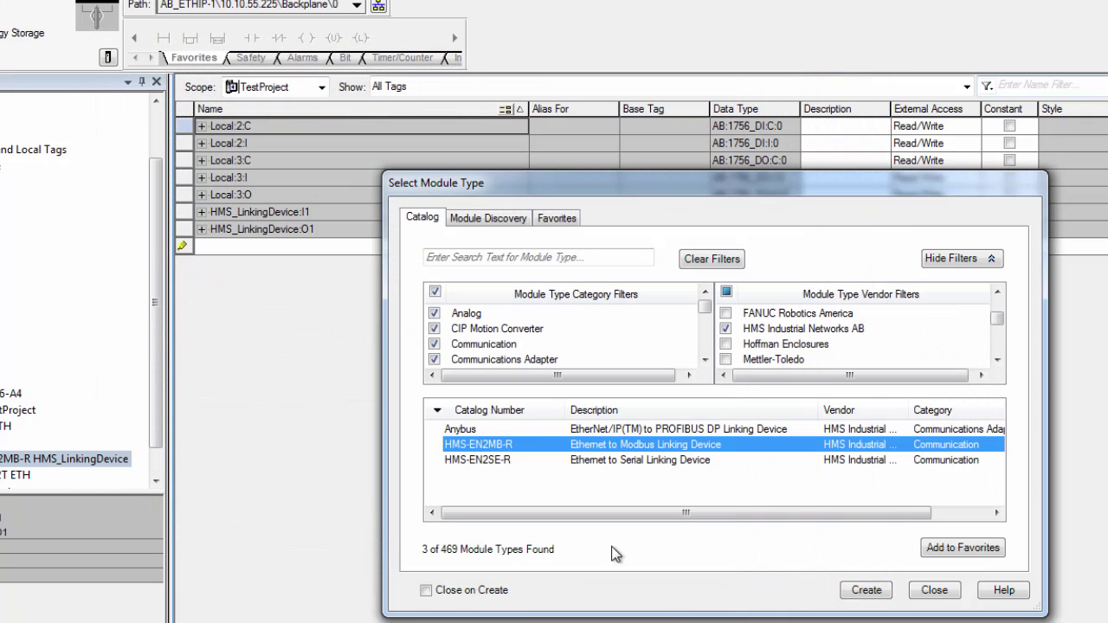
click(932, 590)
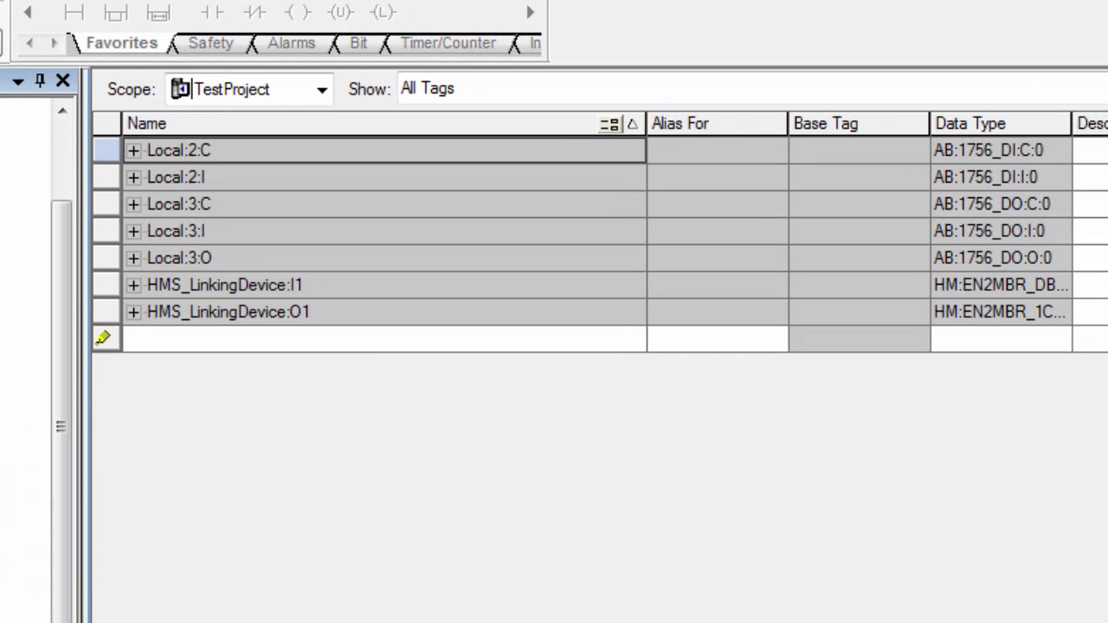
- Expand the HMS_LinkingDevice I1/O1 tags, download TestProject, and return the controller to Remote Run
click(133, 285)
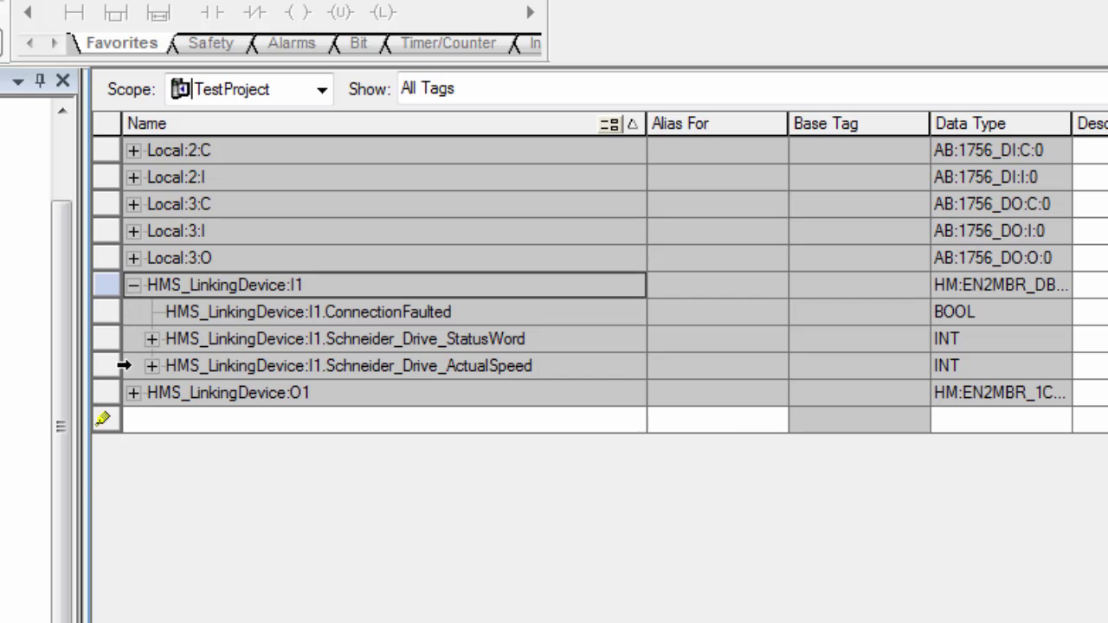
click(133, 394)
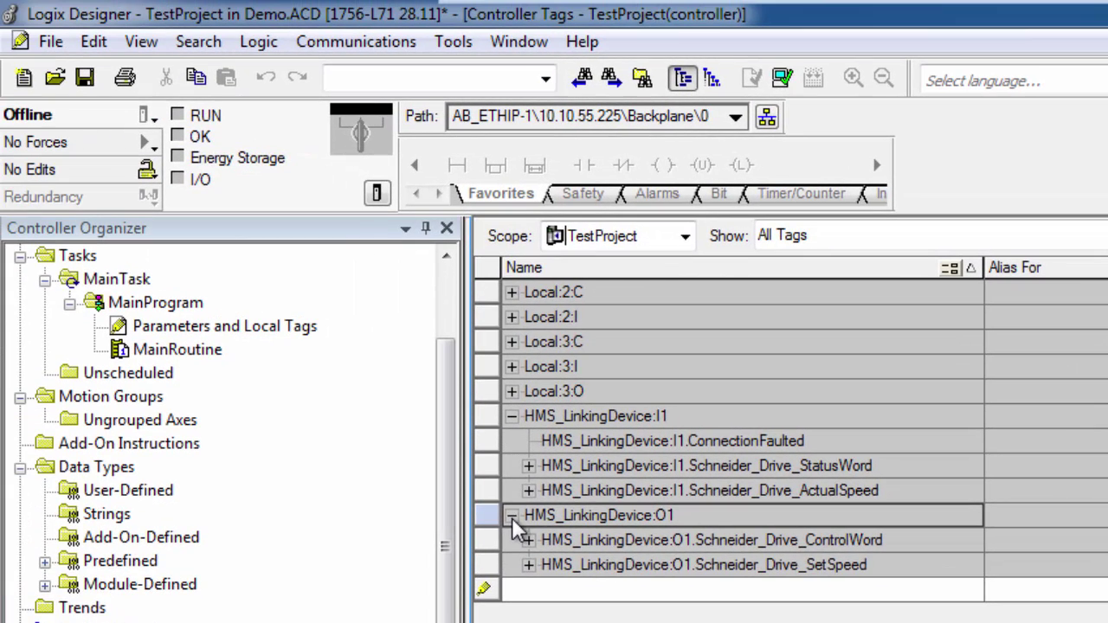
click(148, 118)
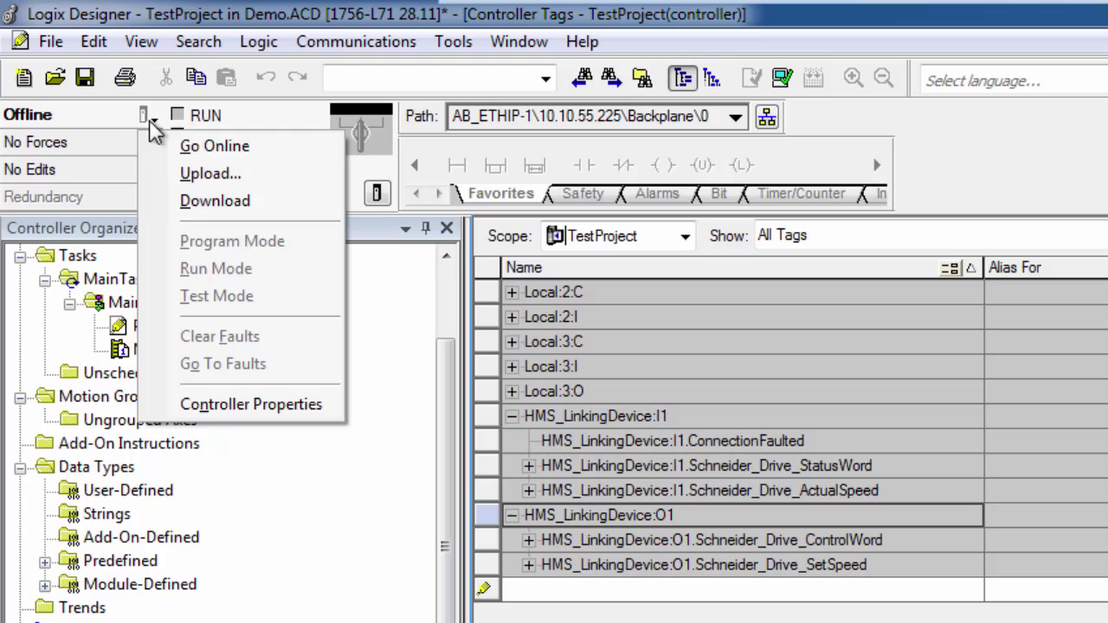
click(191, 206)
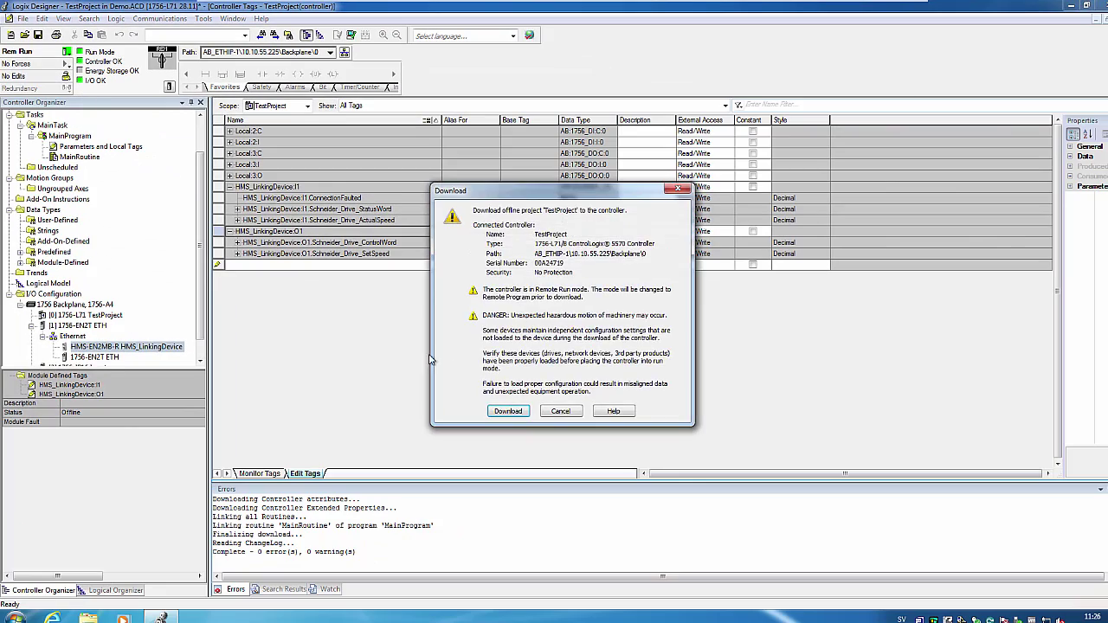
click(500, 413)
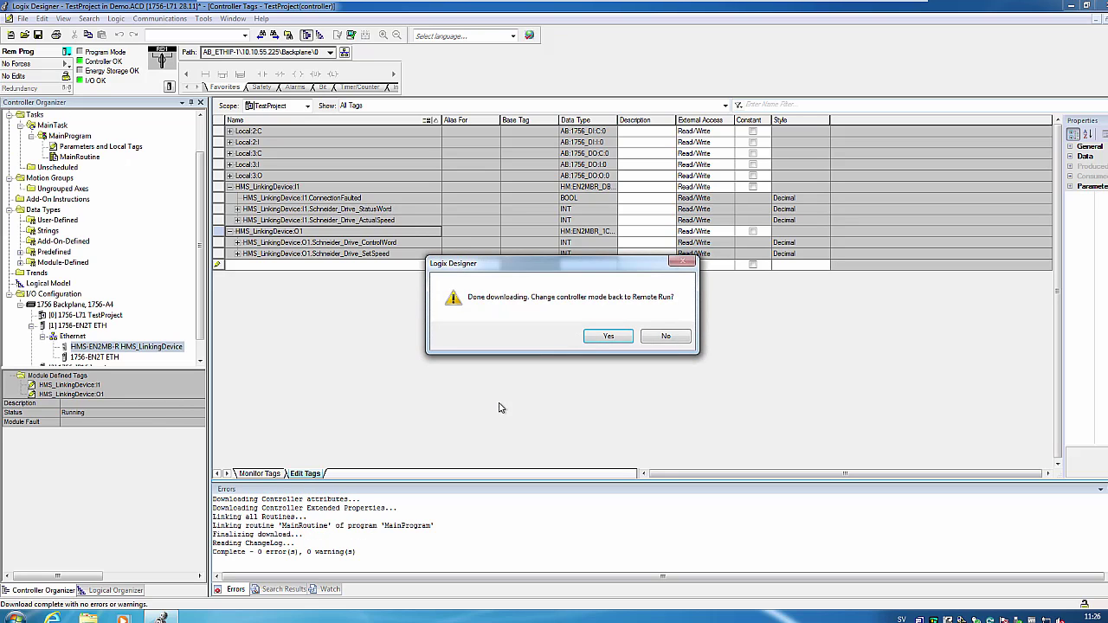
click(606, 337)
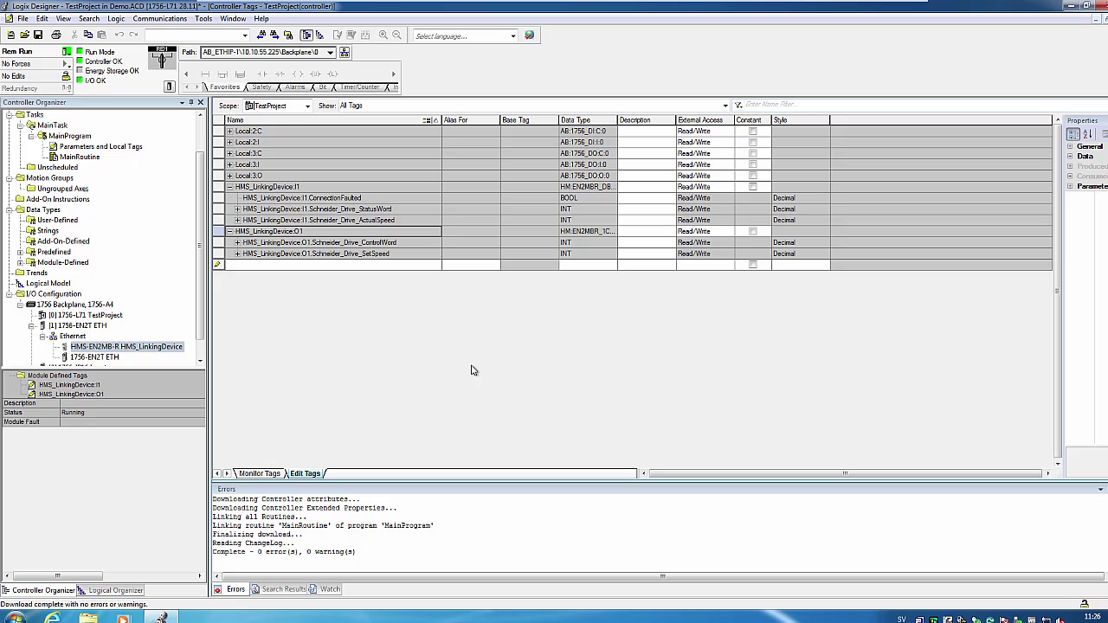
- In Monitor Tags with I1 and O1 expanded, set Schneider_Drive_SetSpeed to 1000
click(263, 474)
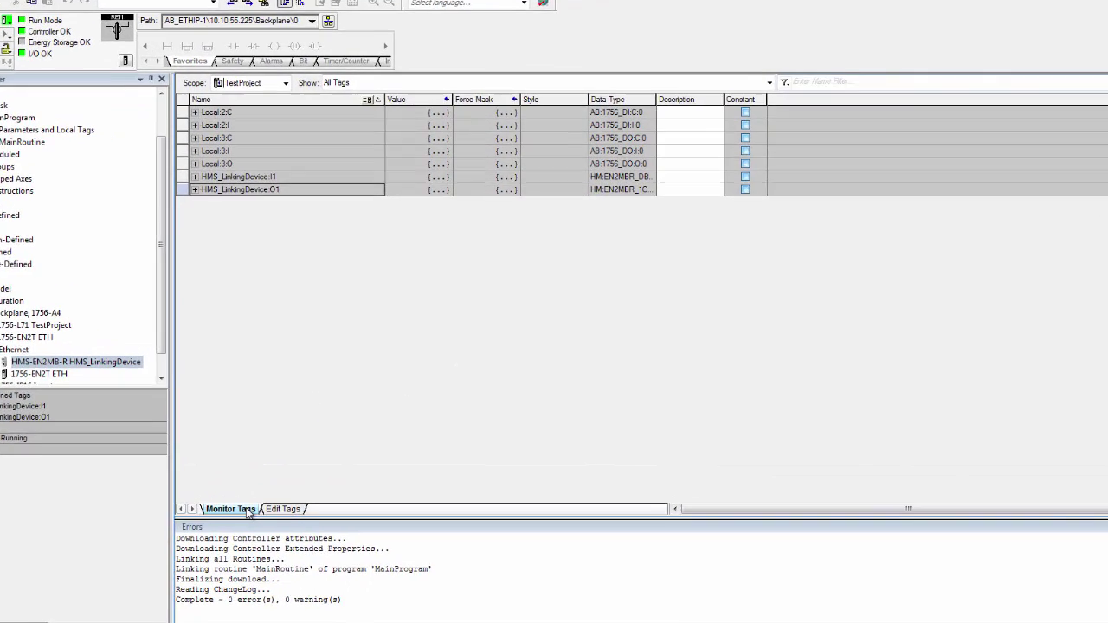
click(116, 155)
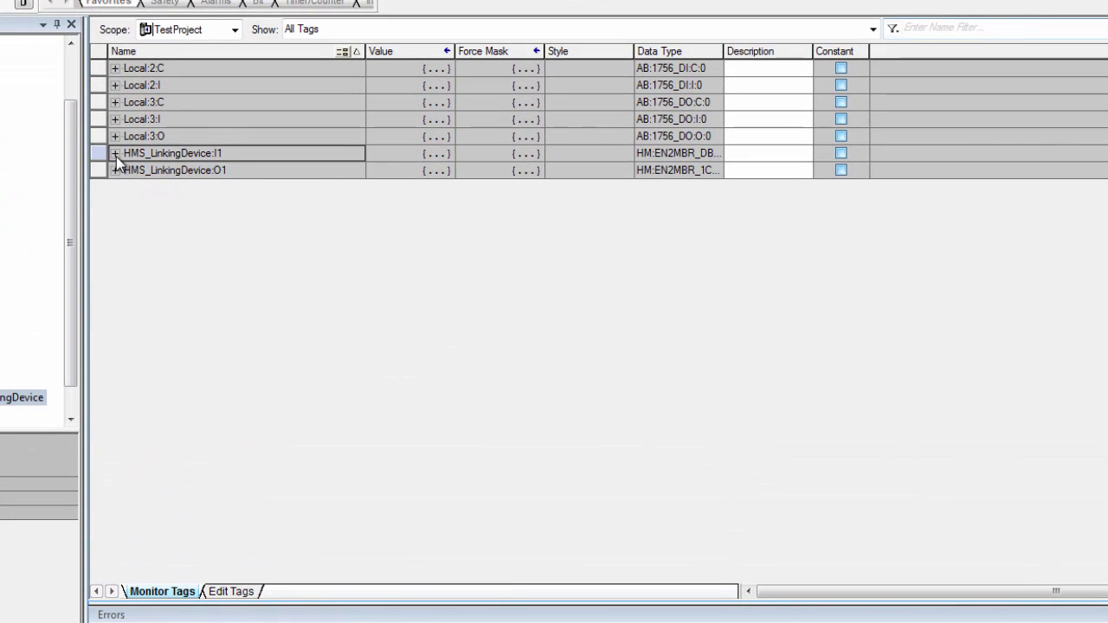
click(117, 221)
click(116, 221)
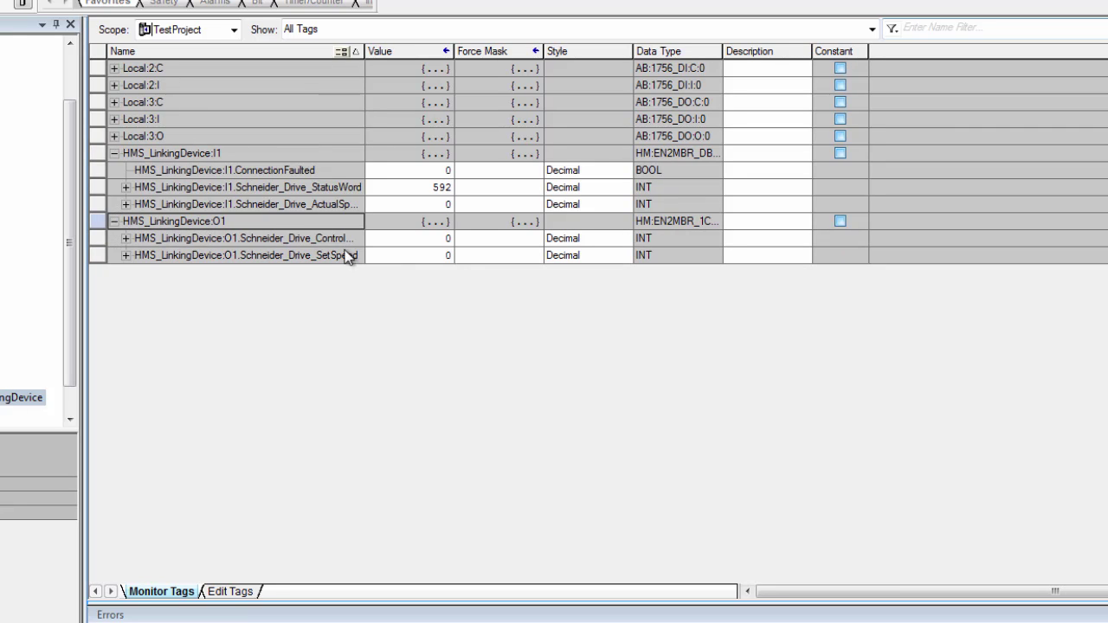
click(391, 256)
text(1000)
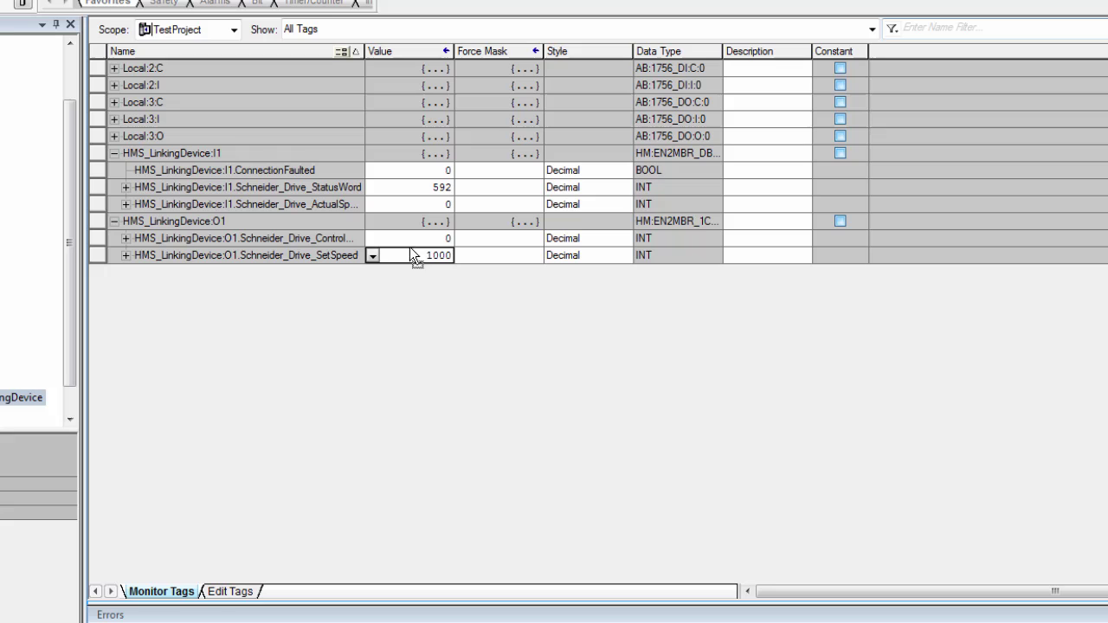
- Step the ControlWord through 6, 7 and 15 to start the drive
click(415, 241)
text(6)
key(Return)
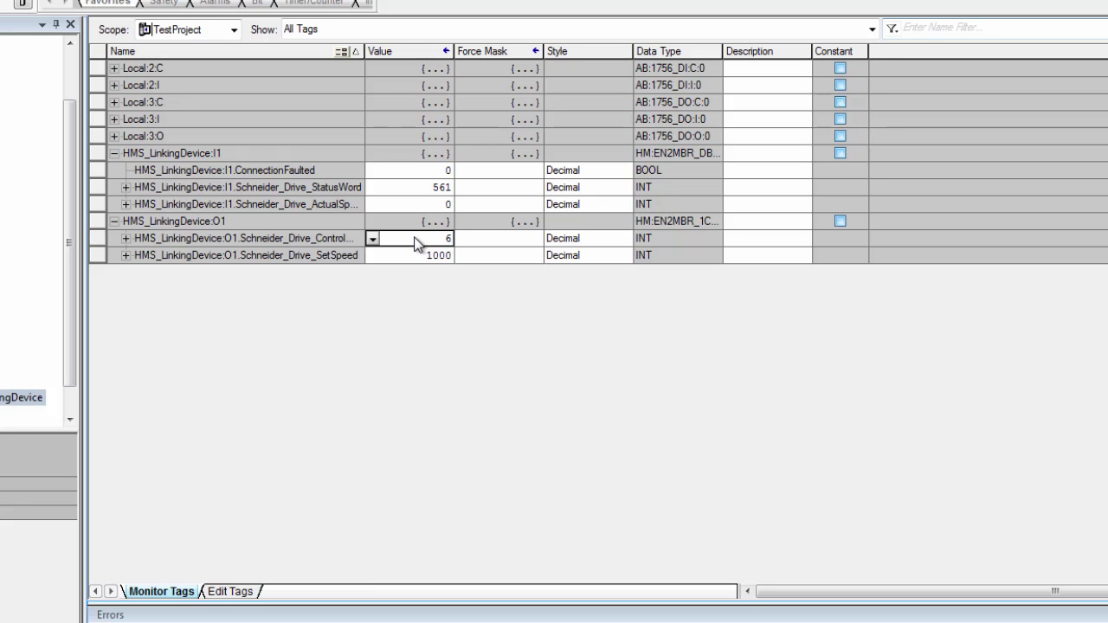
text(7)
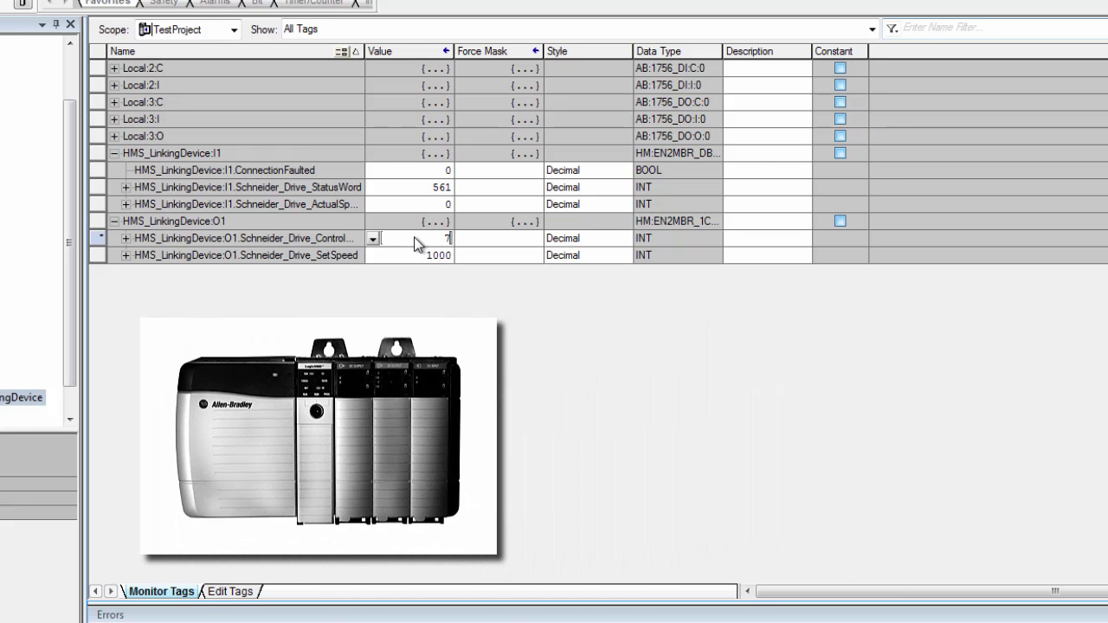
key(Return)
text(15)
key(Return)
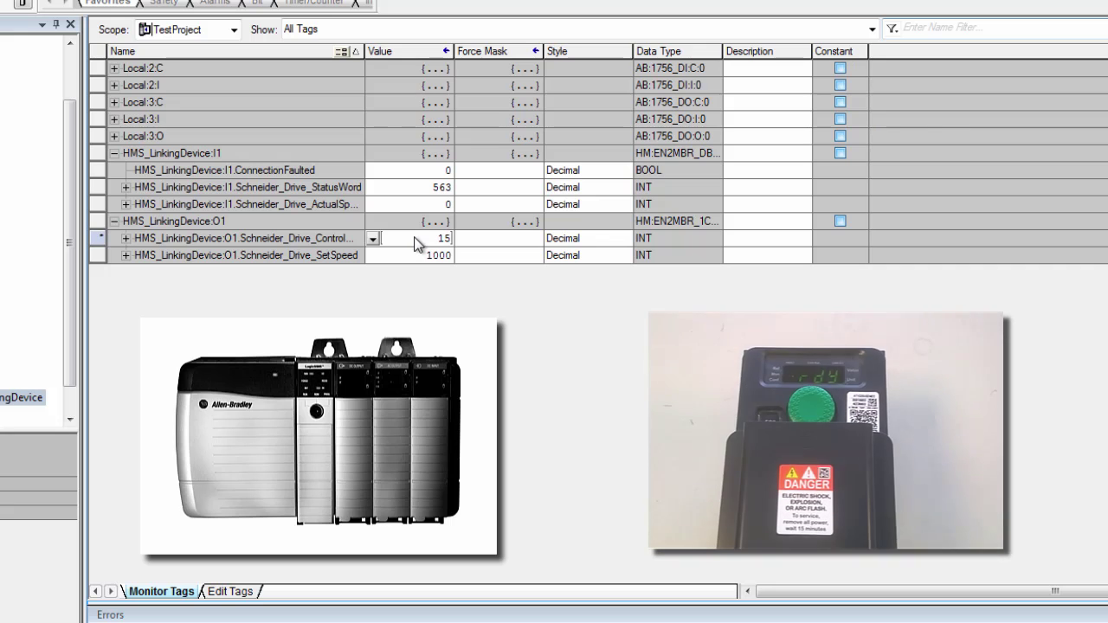